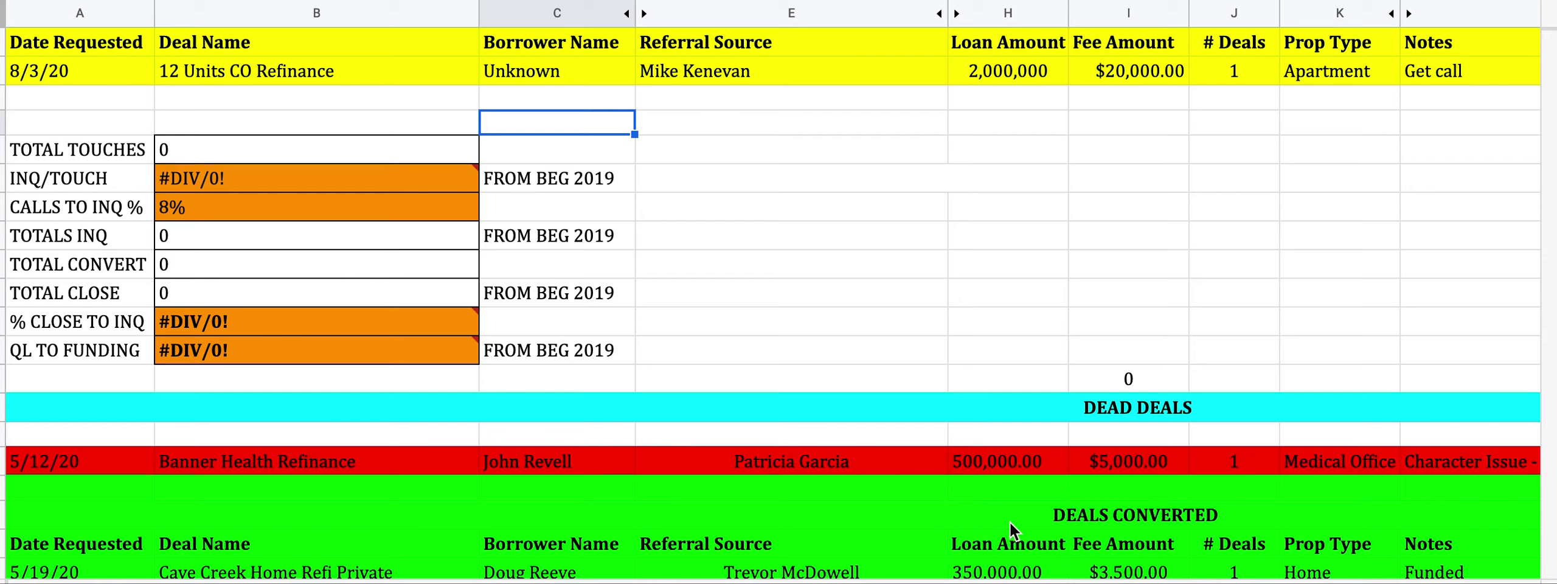
Examine the deal tracker's header fields from Date Requested to Notes along with the 12 Units CO Refinance entry.
{"action": "left_click", "coordinate": [139, 45]}
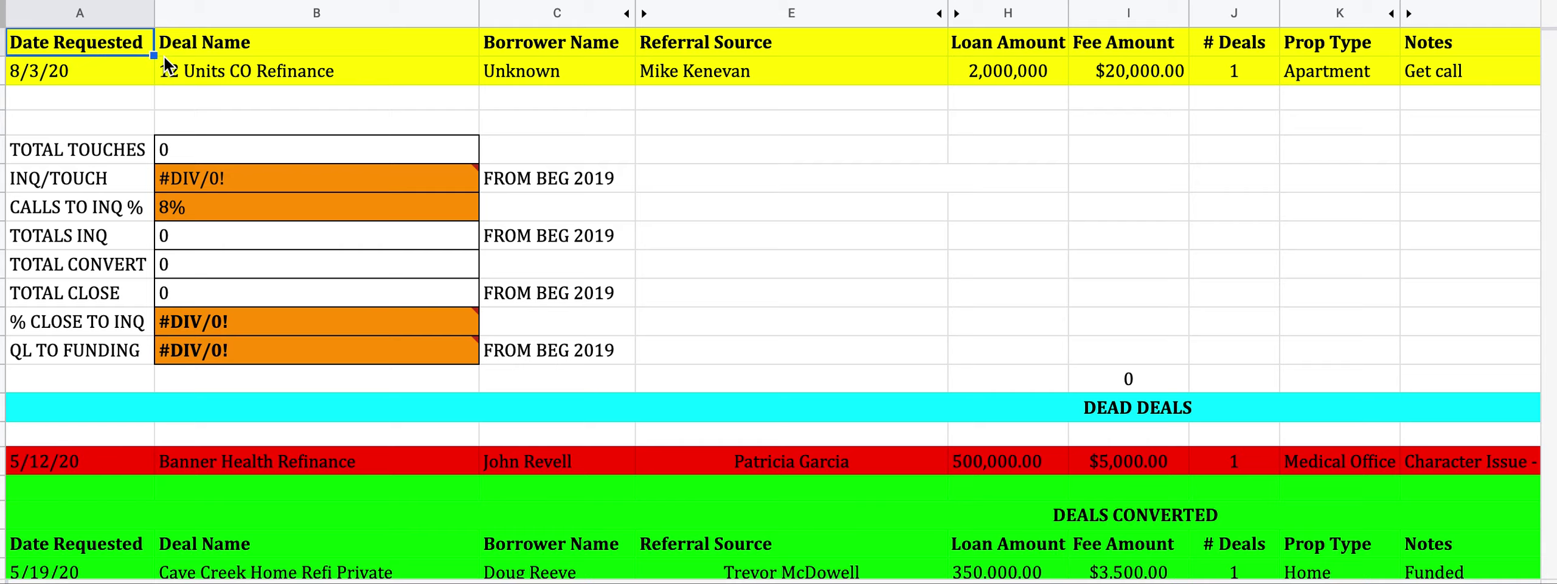
{"action": "left_click", "coordinate": [223, 50]}
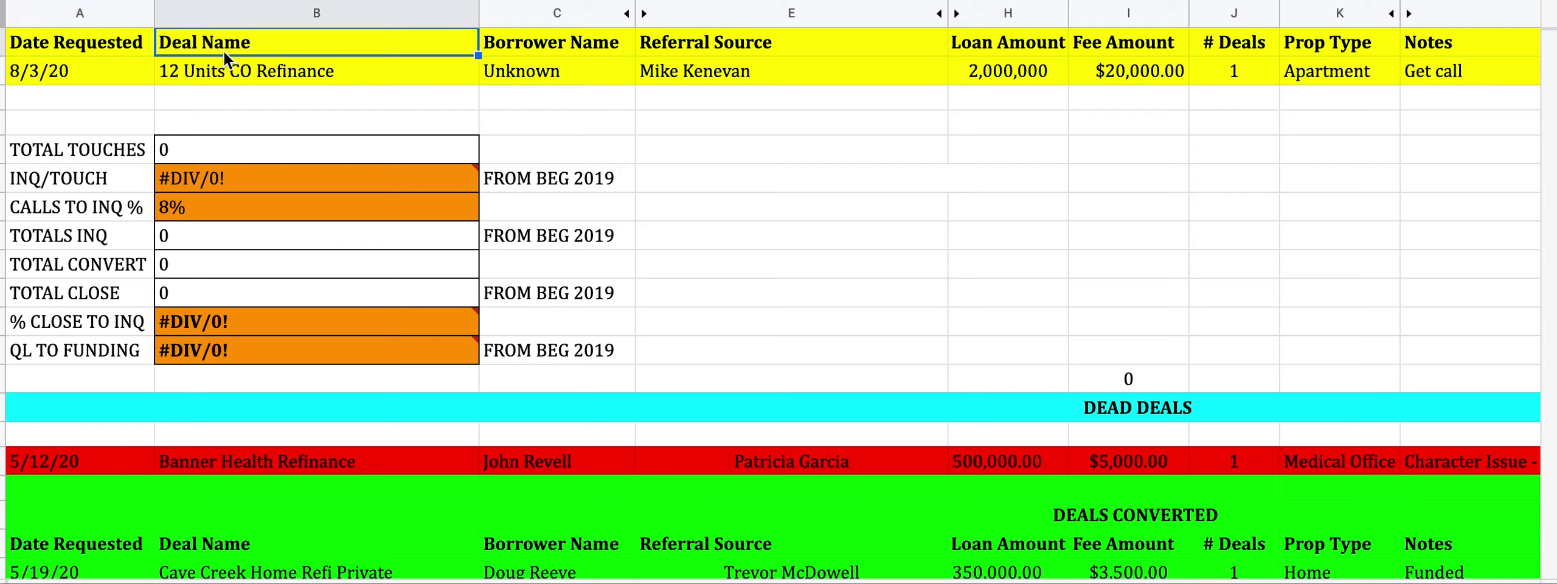
{"action": "left_click", "coordinate": [275, 81]}
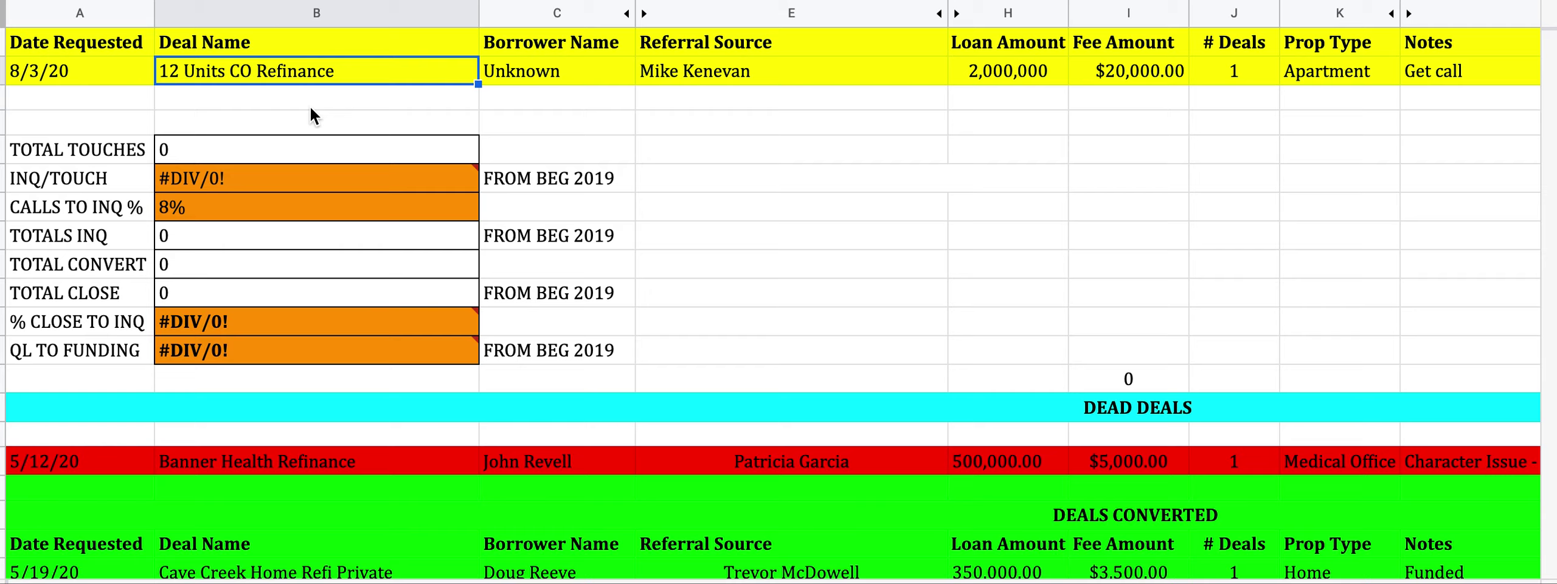
{"action": "left_click", "coordinate": [584, 50]}
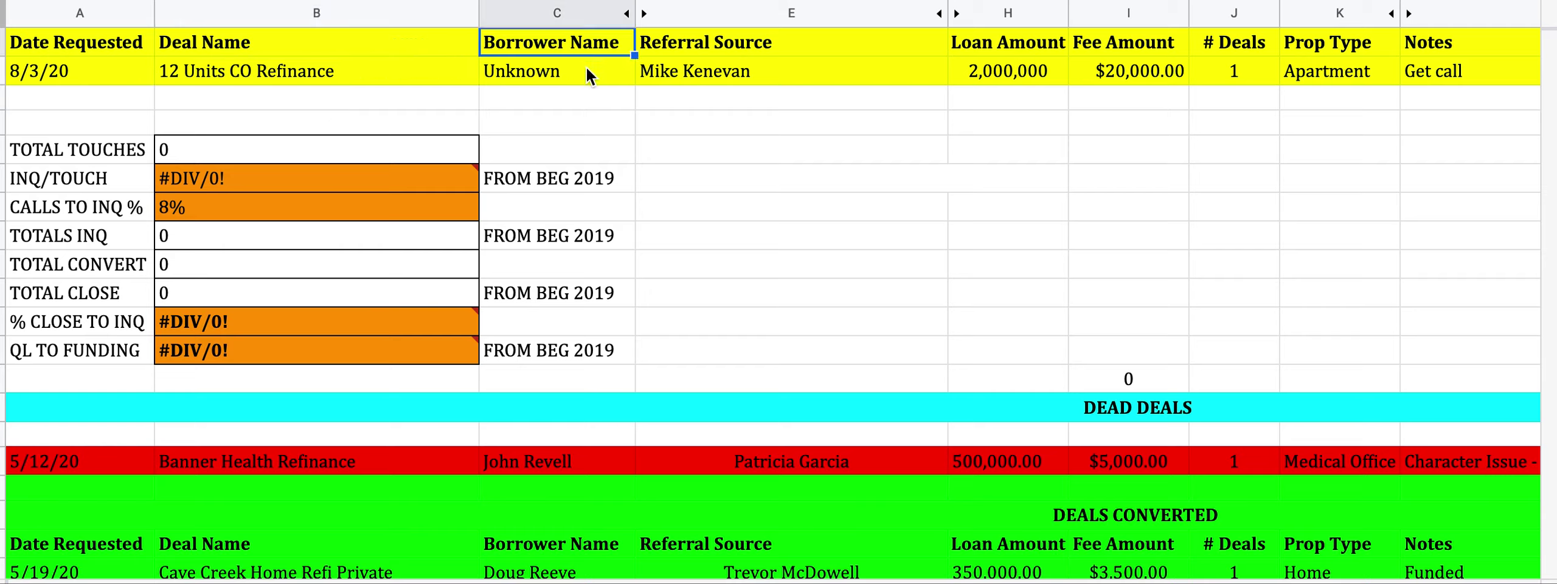
{"action": "left_click", "coordinate": [586, 69]}
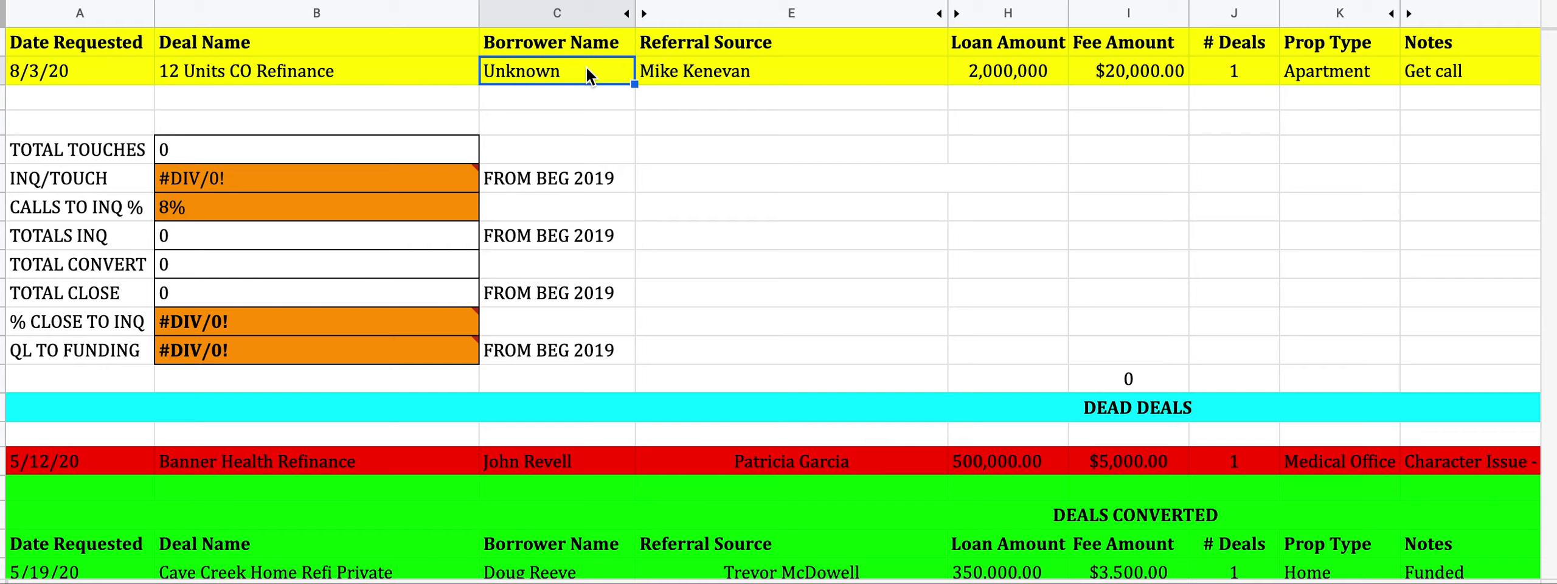
{"action": "left_click", "coordinate": [691, 51]}
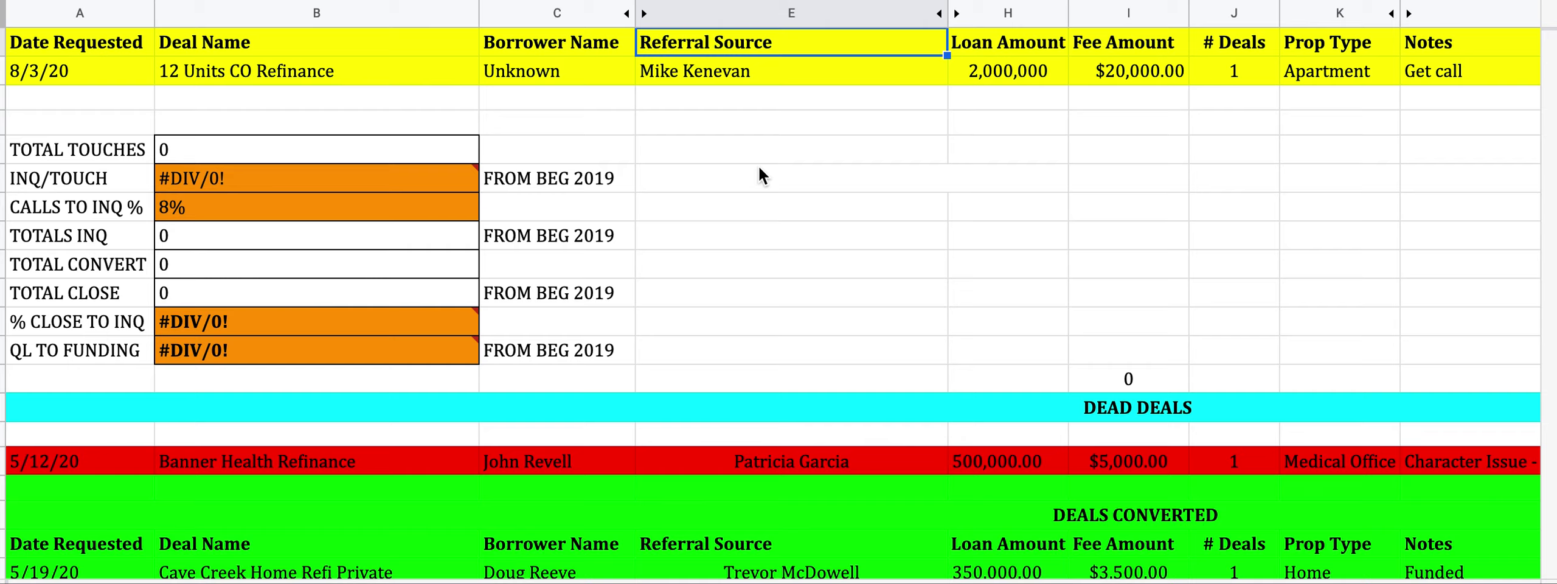
{"action": "left_click", "coordinate": [1011, 48]}
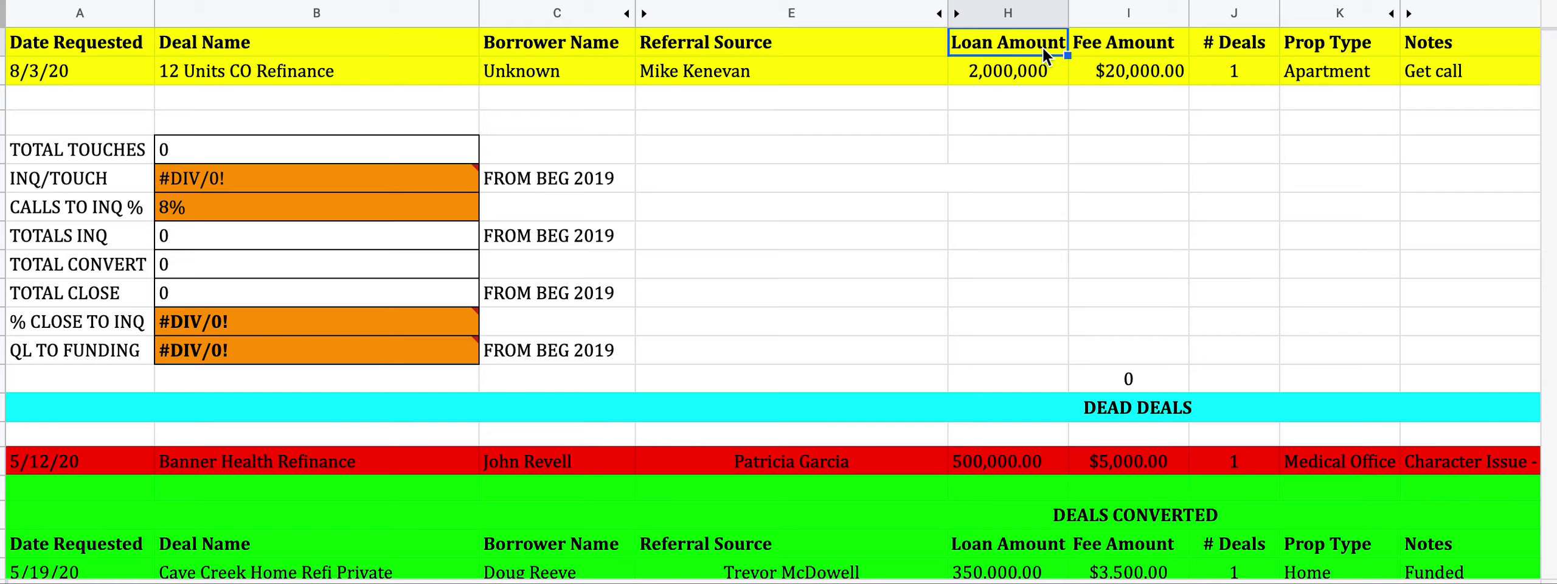
{"action": "left_click", "coordinate": [1157, 43]}
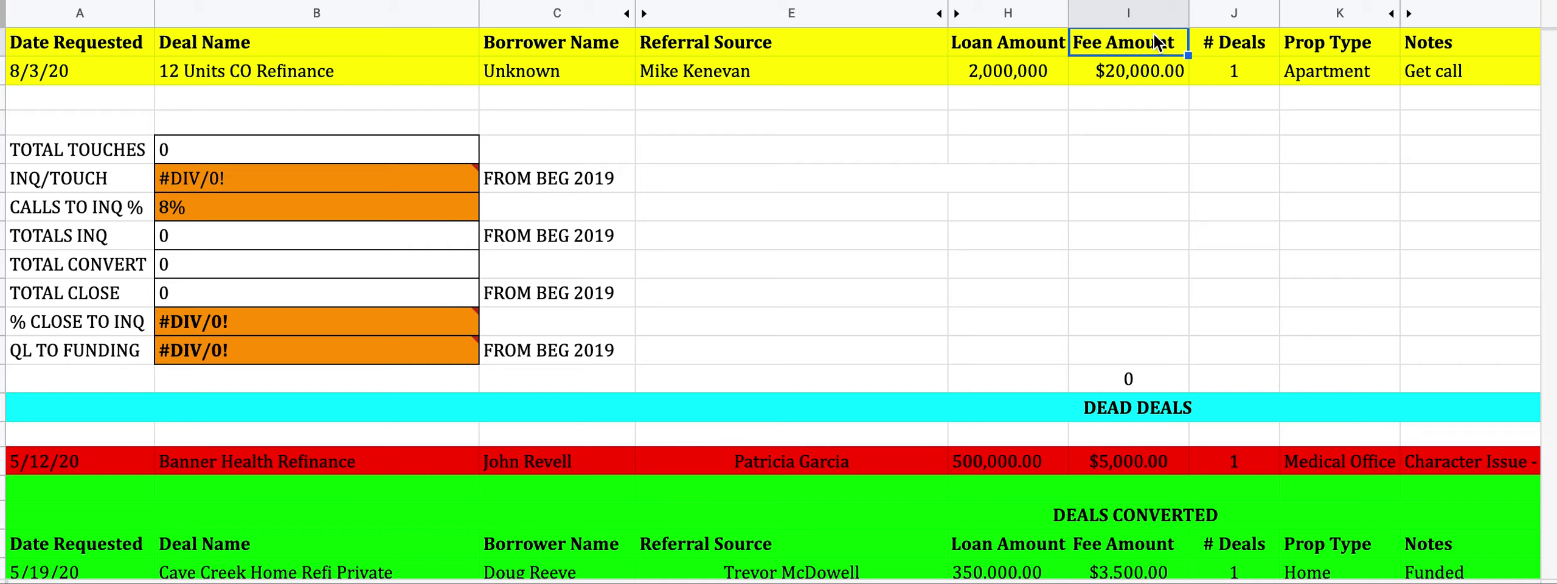
{"action": "left_click", "coordinate": [1272, 47]}
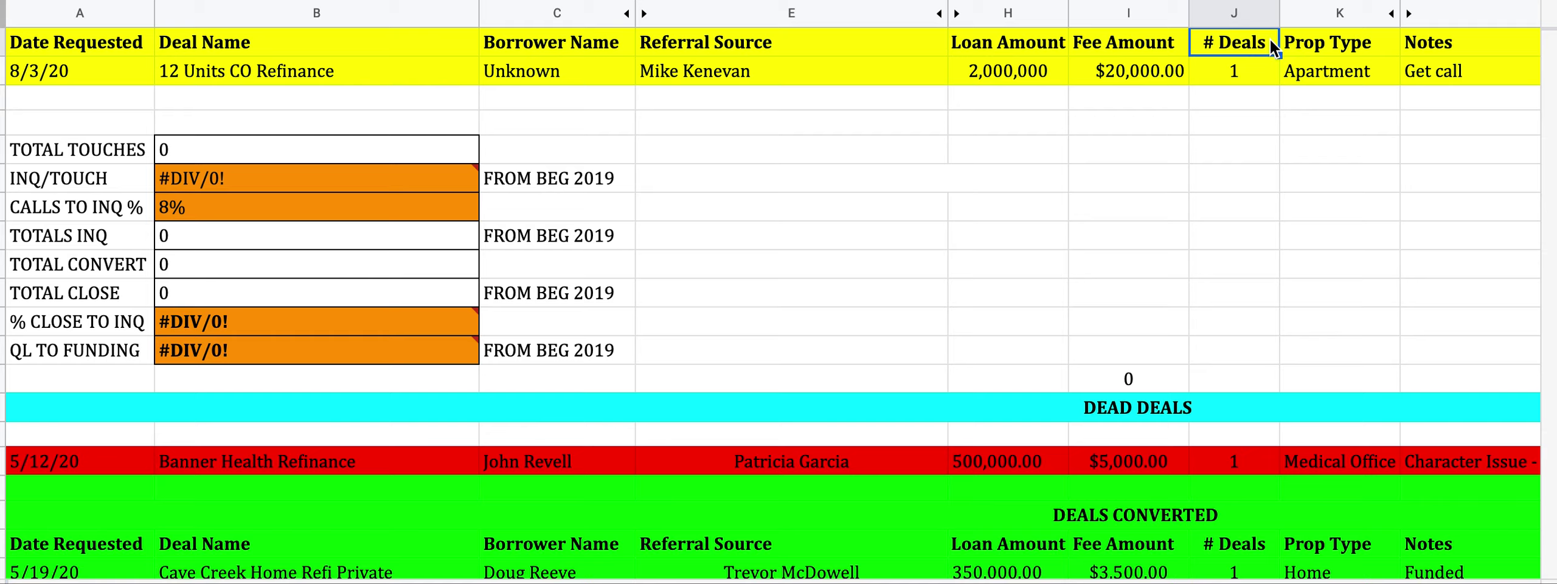
{"action": "left_click", "coordinate": [1333, 50]}
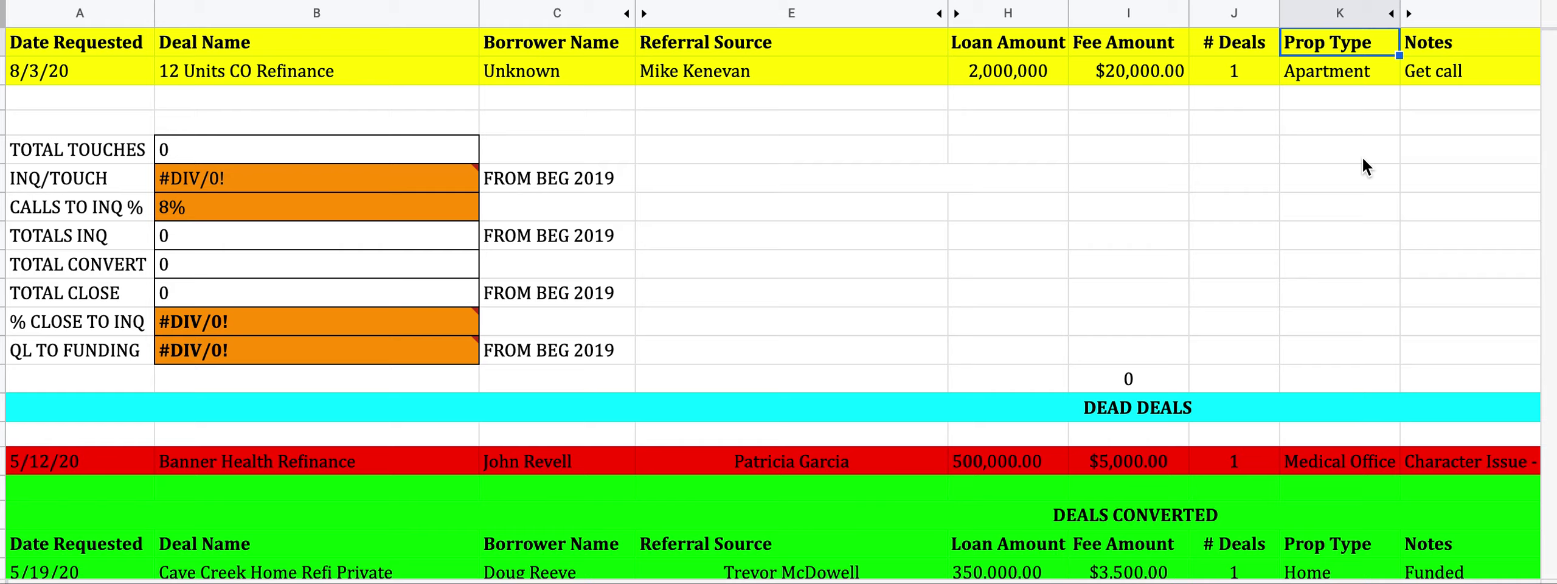
{"action": "left_click", "coordinate": [1455, 44]}
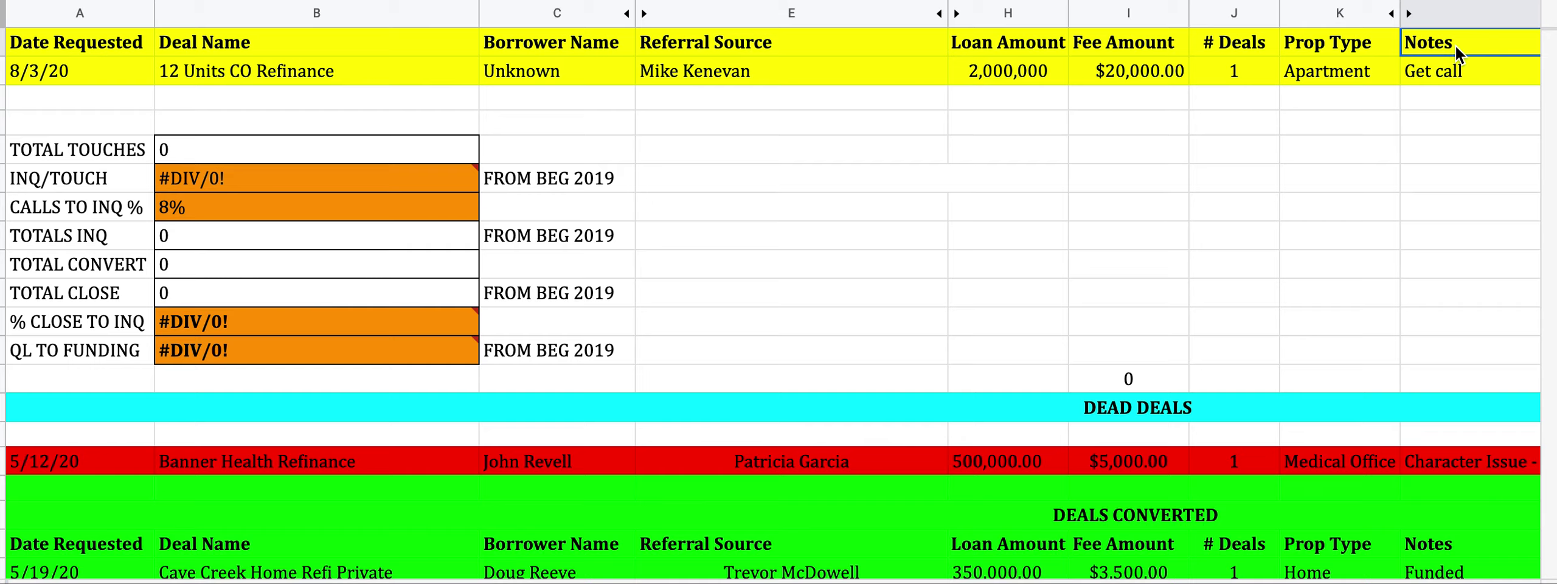
Examine the summary metrics from Total Touches and Inq/Touch through Total Close and % Close to Inq.
{"action": "left_click", "coordinate": [124, 146]}
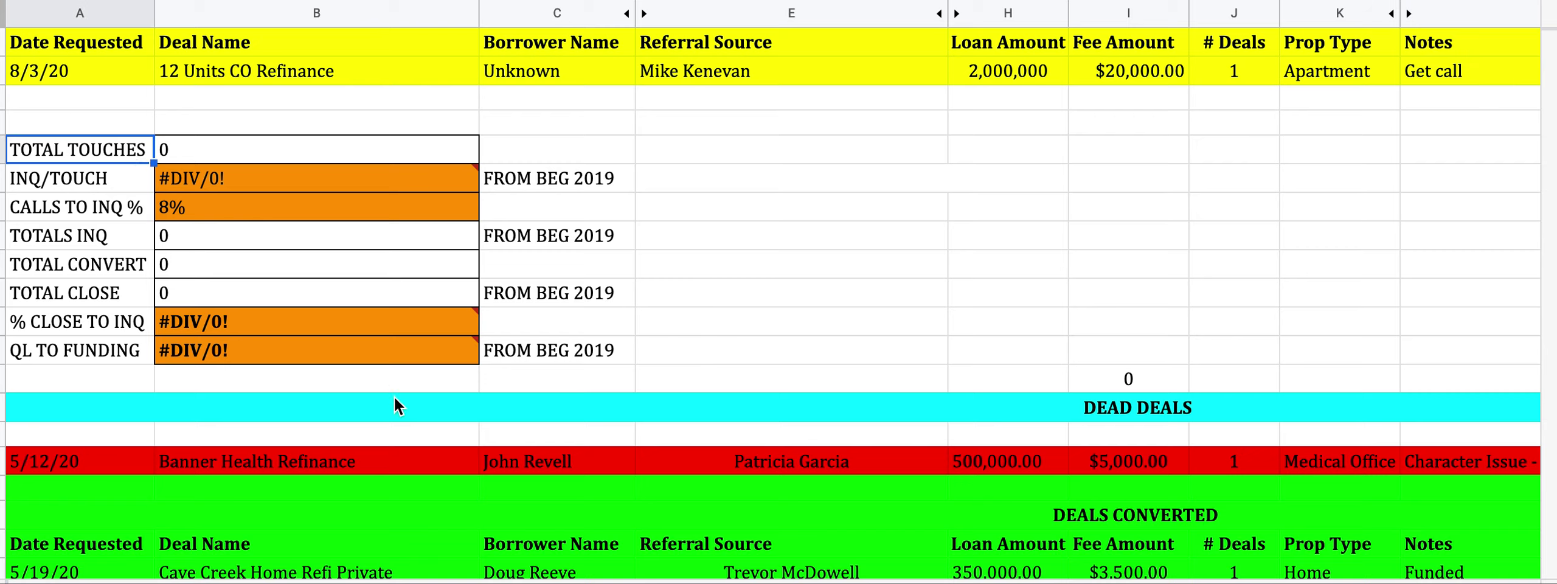
{"action": "left_click", "coordinate": [262, 159]}
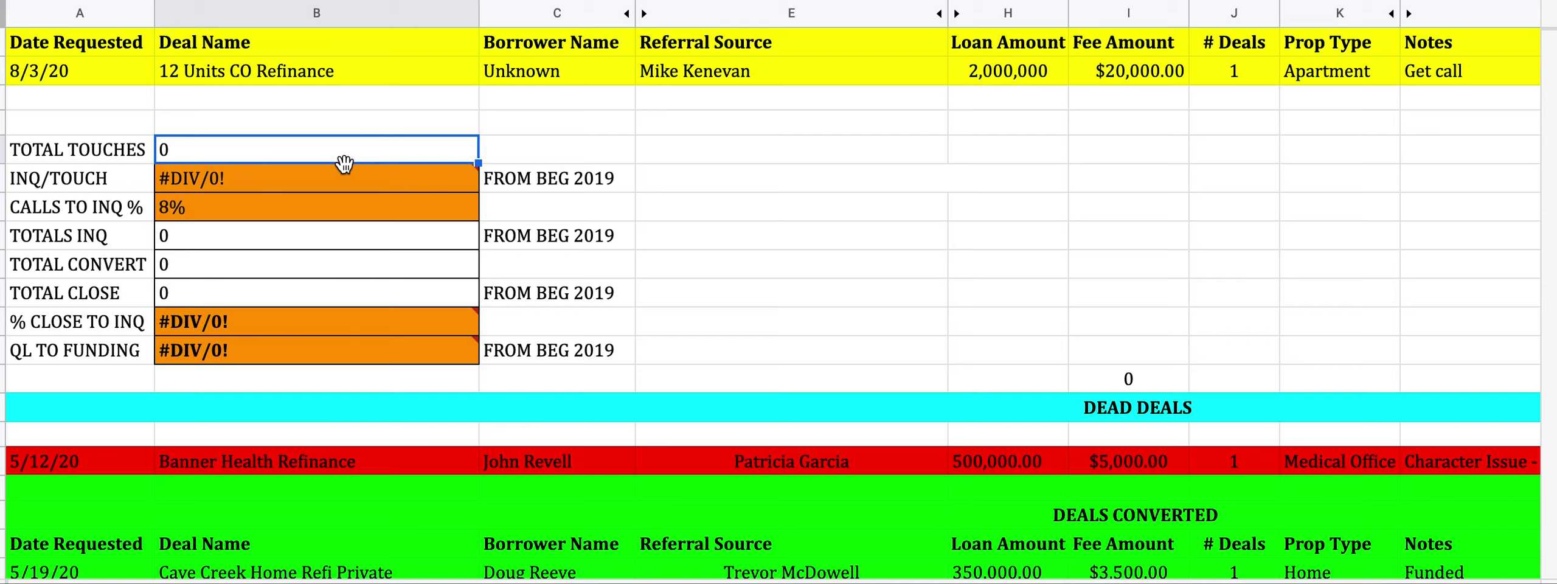
{"action": "left_click", "coordinate": [314, 188]}
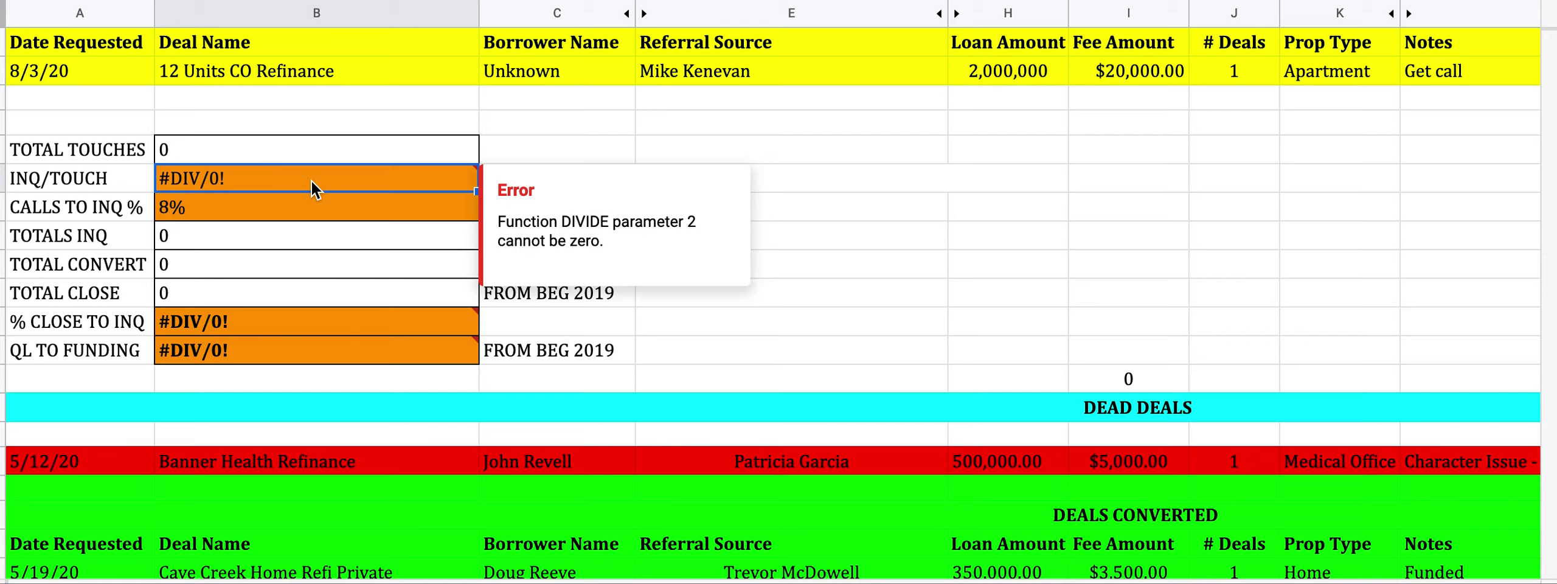
{"action": "left_click", "coordinate": [284, 236]}
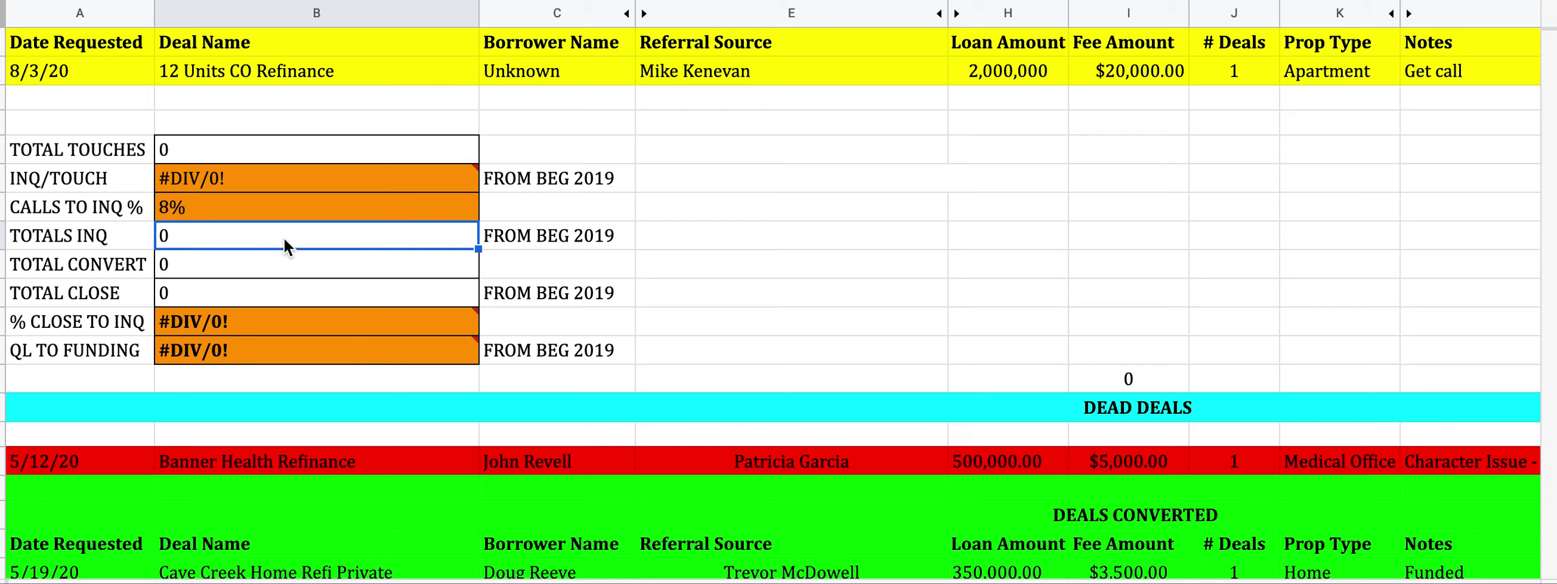
{"action": "left_click", "coordinate": [269, 151]}
{"action": "left_click", "coordinate": [265, 178]}
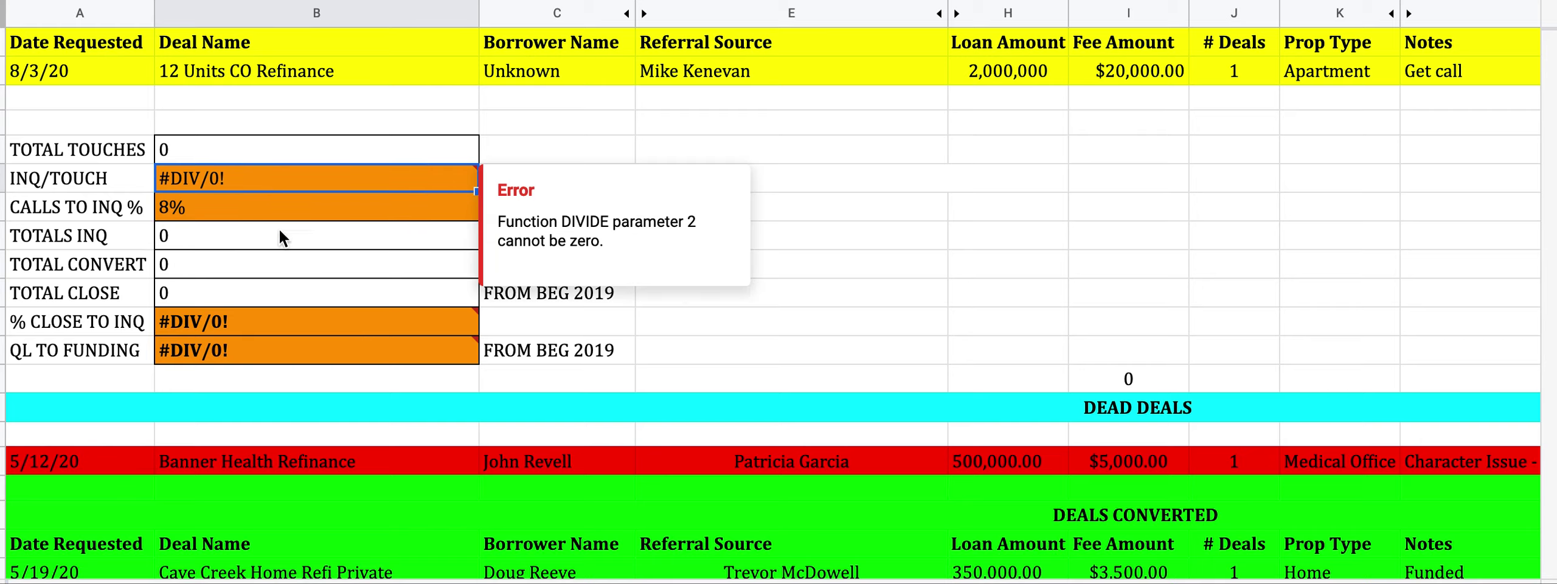
{"action": "left_click", "coordinate": [285, 237]}
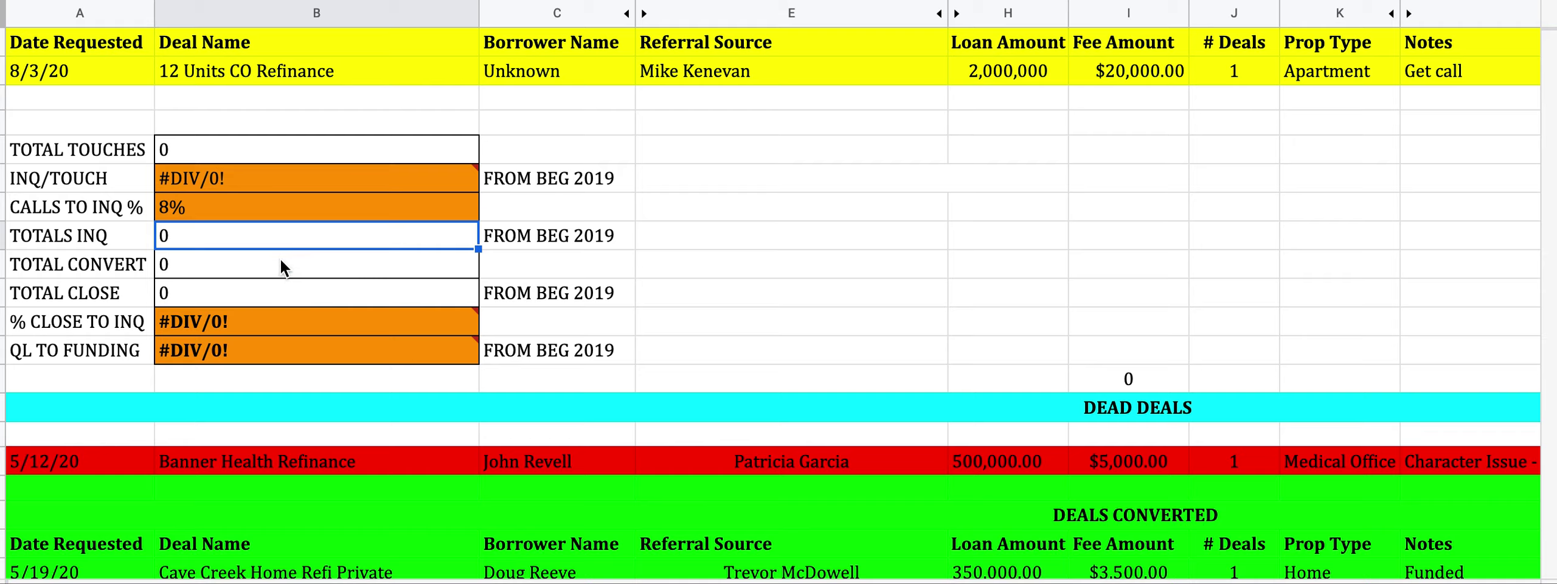
{"action": "left_click", "coordinate": [290, 210]}
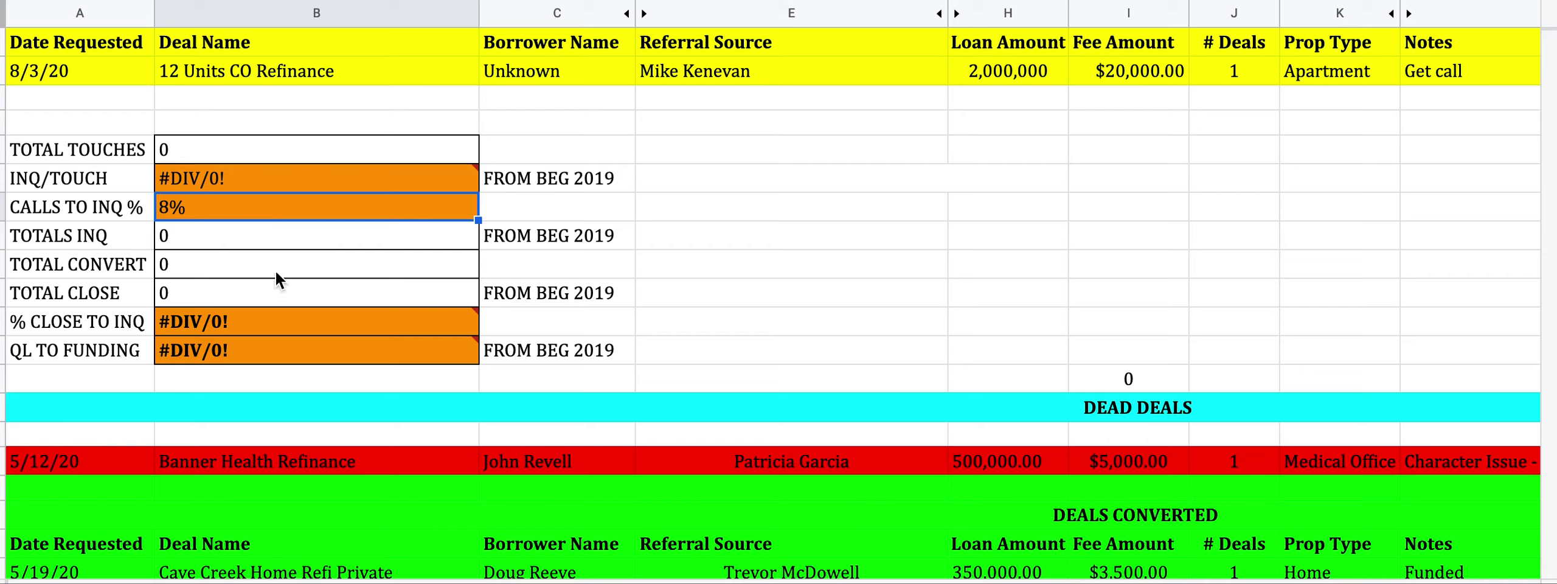
{"action": "left_click", "coordinate": [268, 241]}
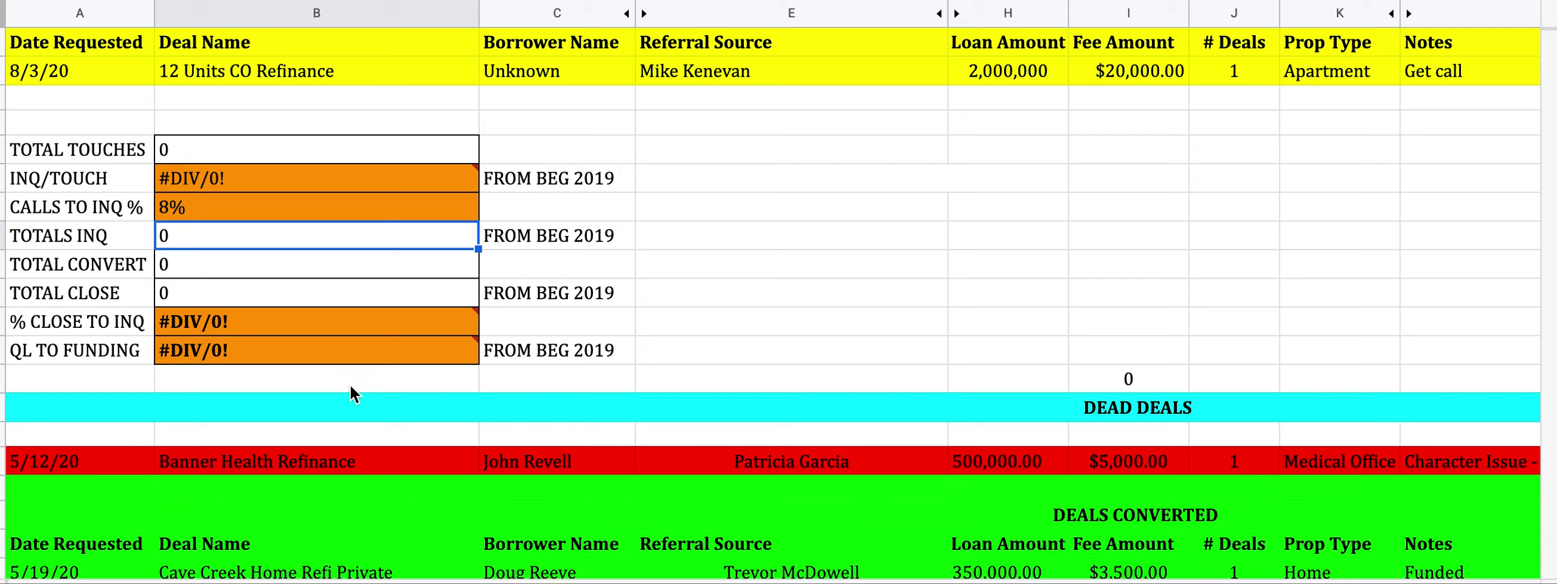
{"action": "left_click", "coordinate": [268, 263]}
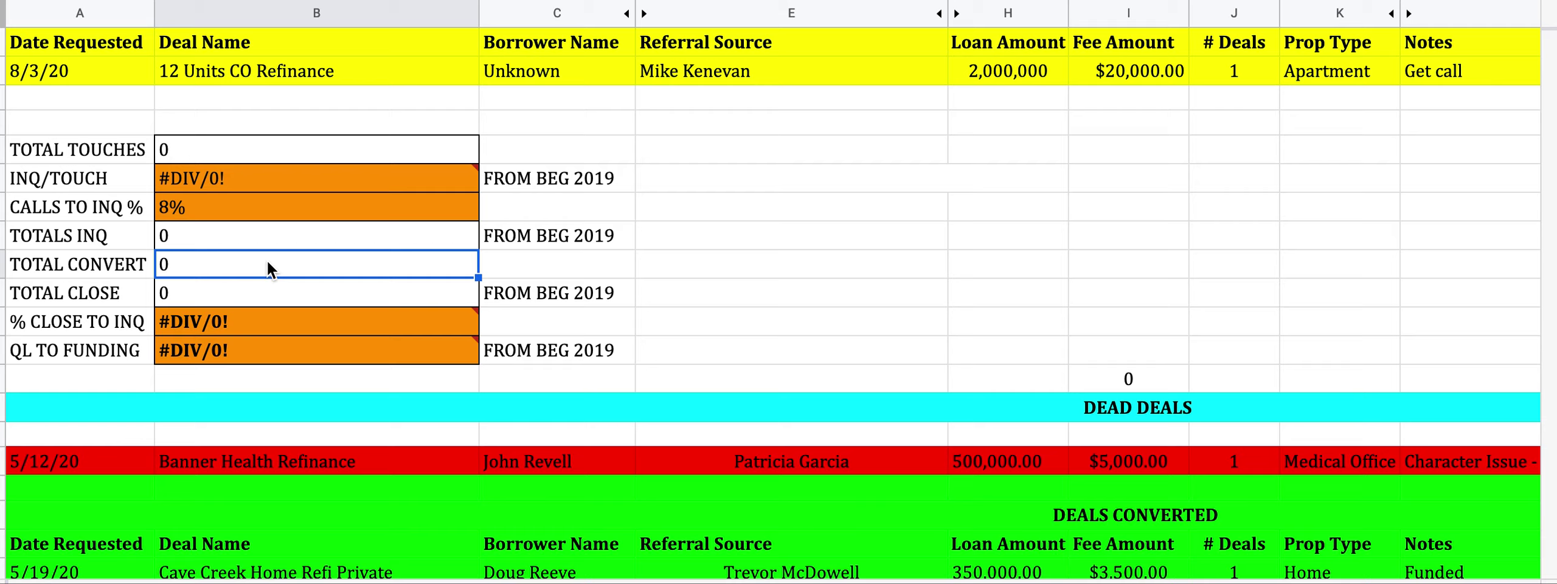
{"action": "left_click", "coordinate": [261, 286]}
{"action": "mouse_move", "coordinate": [287, 327]}
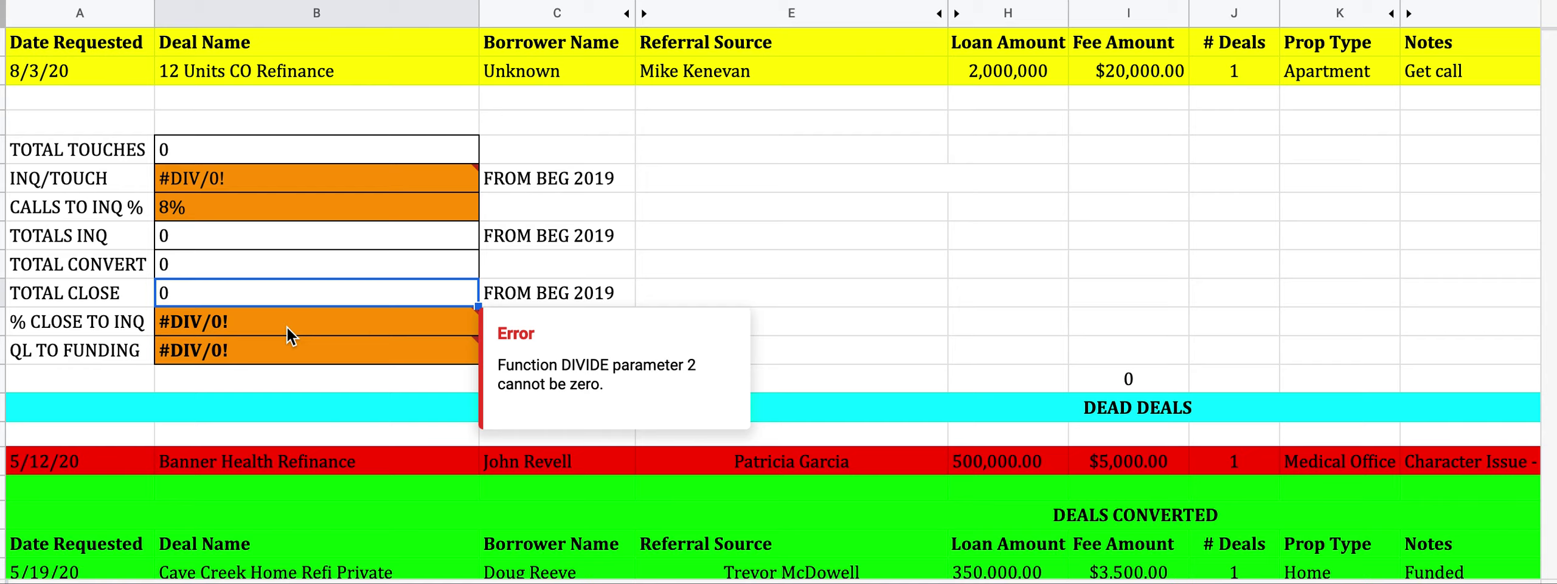
{"action": "left_click", "coordinate": [287, 327]}
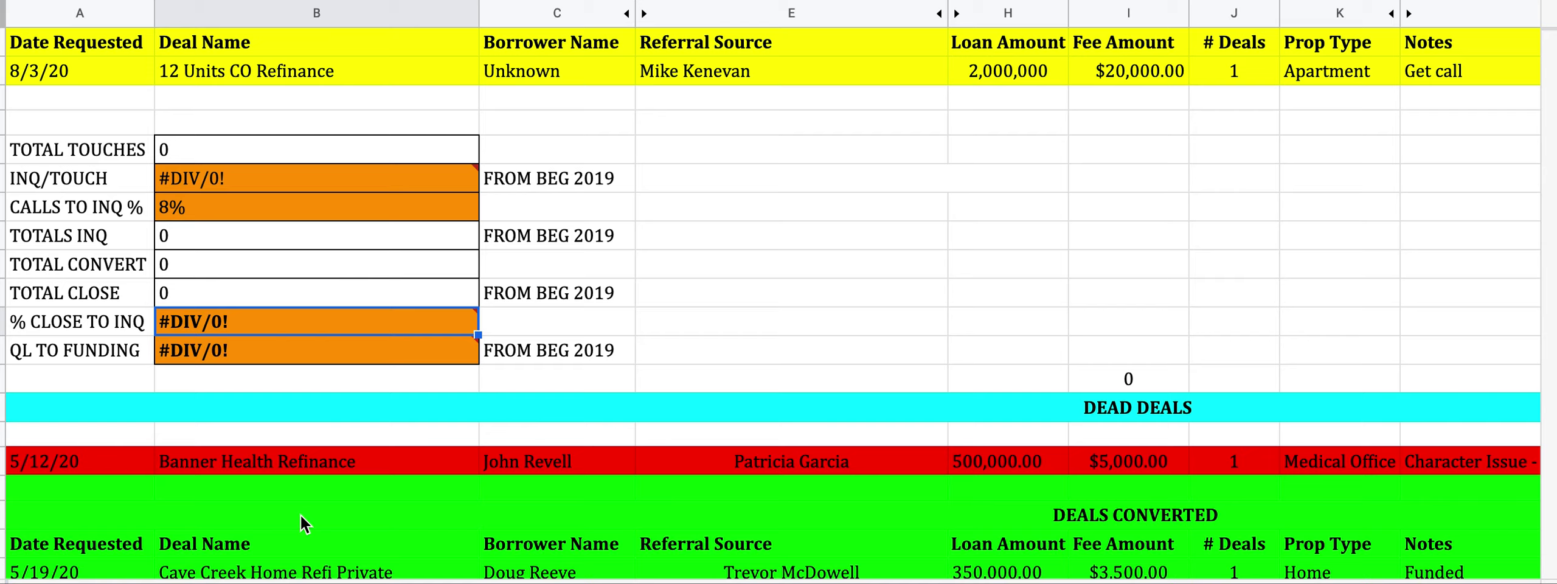
Fill the 12 Units CO Refinance row with orange, and change its fill back to yellow.
{"action": "left_click", "coordinate": [100, 61]}
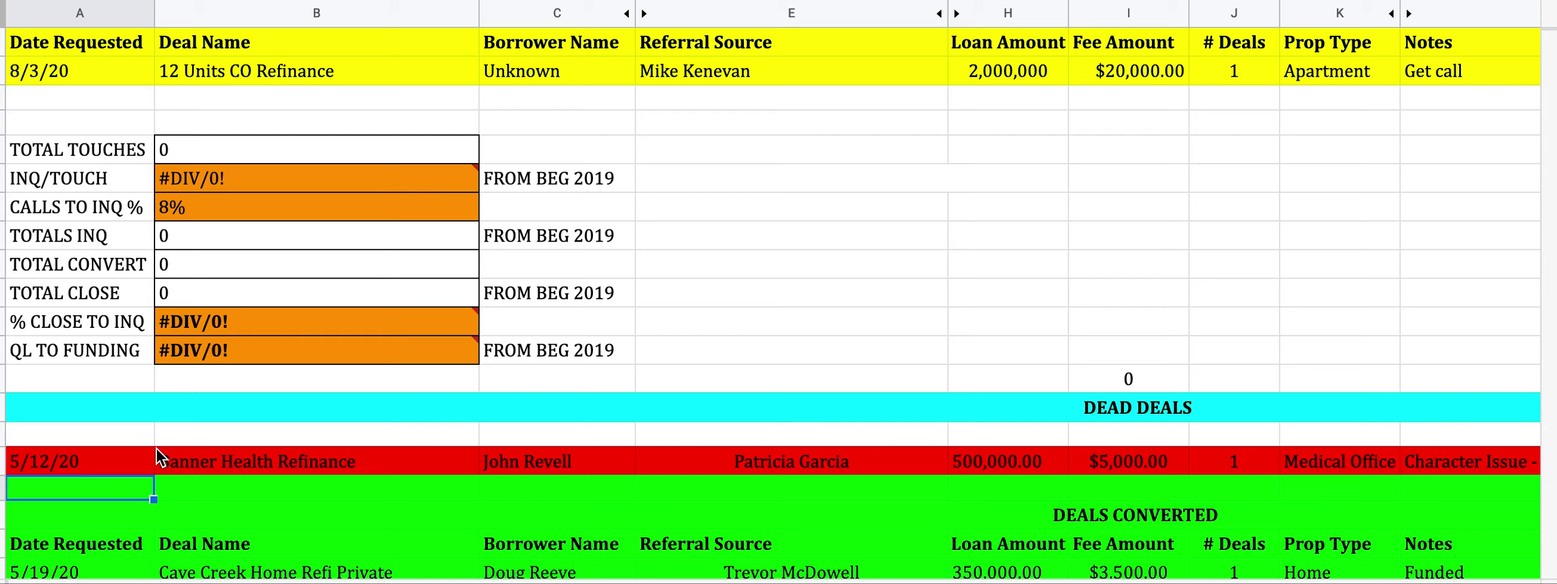
{"action": "left_click", "coordinate": [234, 70]}
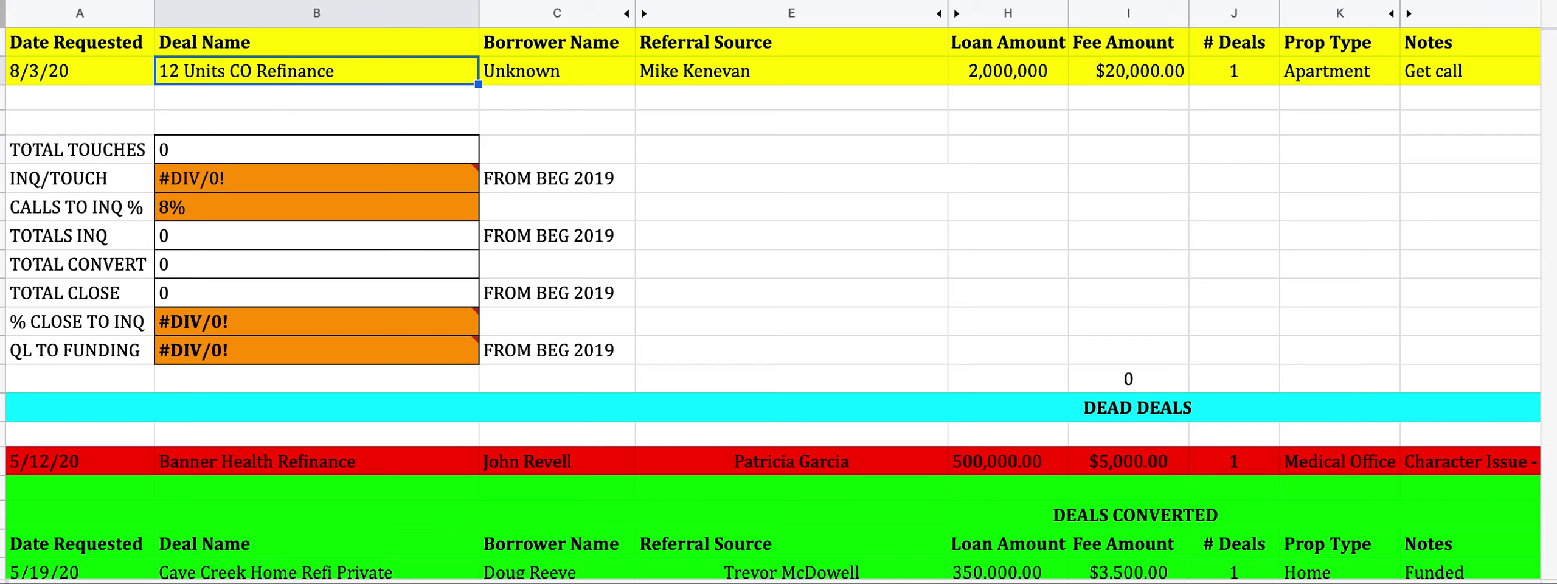
{"action": "left_click", "coordinate": [2, 71]}
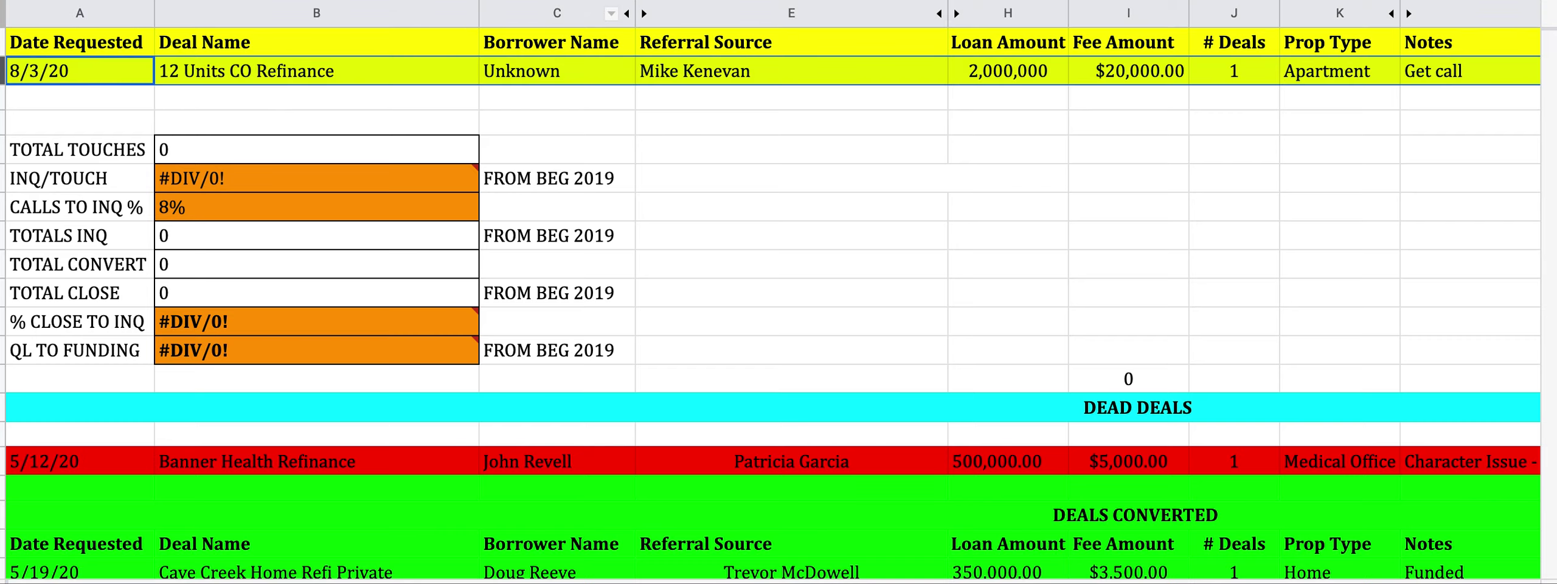
{"action": "left_click", "coordinate": [797, 0]}
{"action": "left_click", "coordinate": [860, 59]}
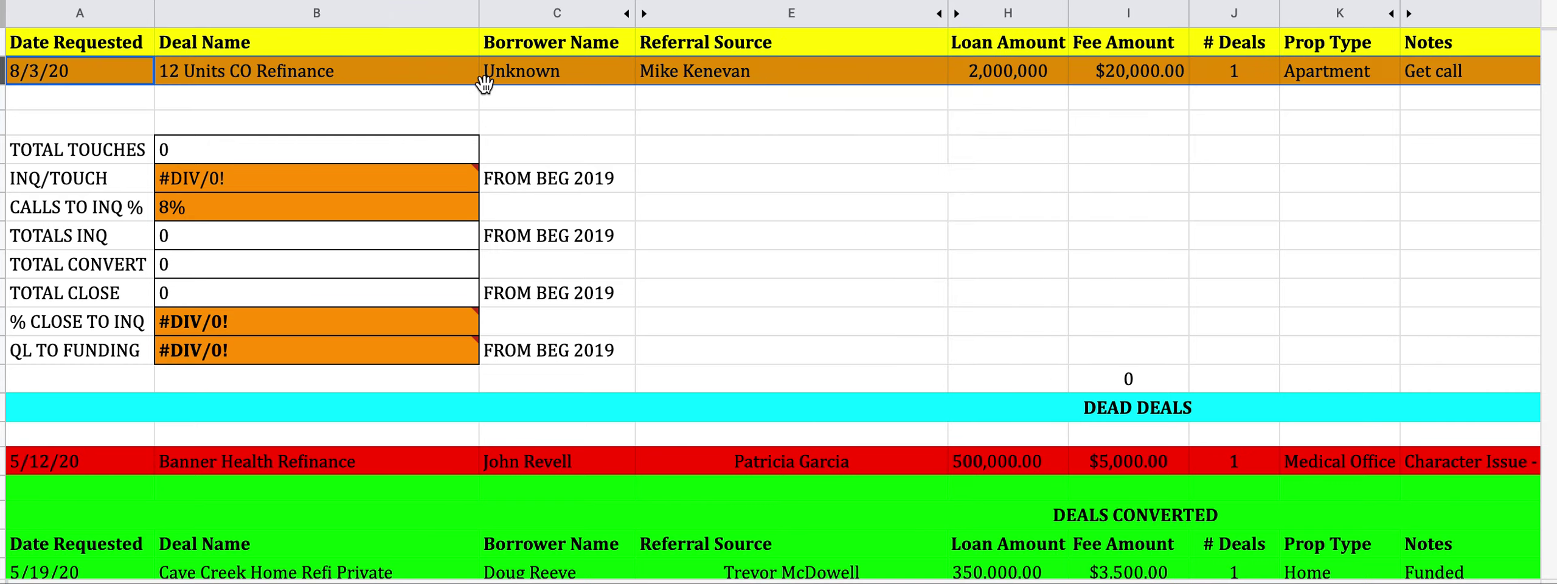
{"action": "left_click", "coordinate": [797, 0]}
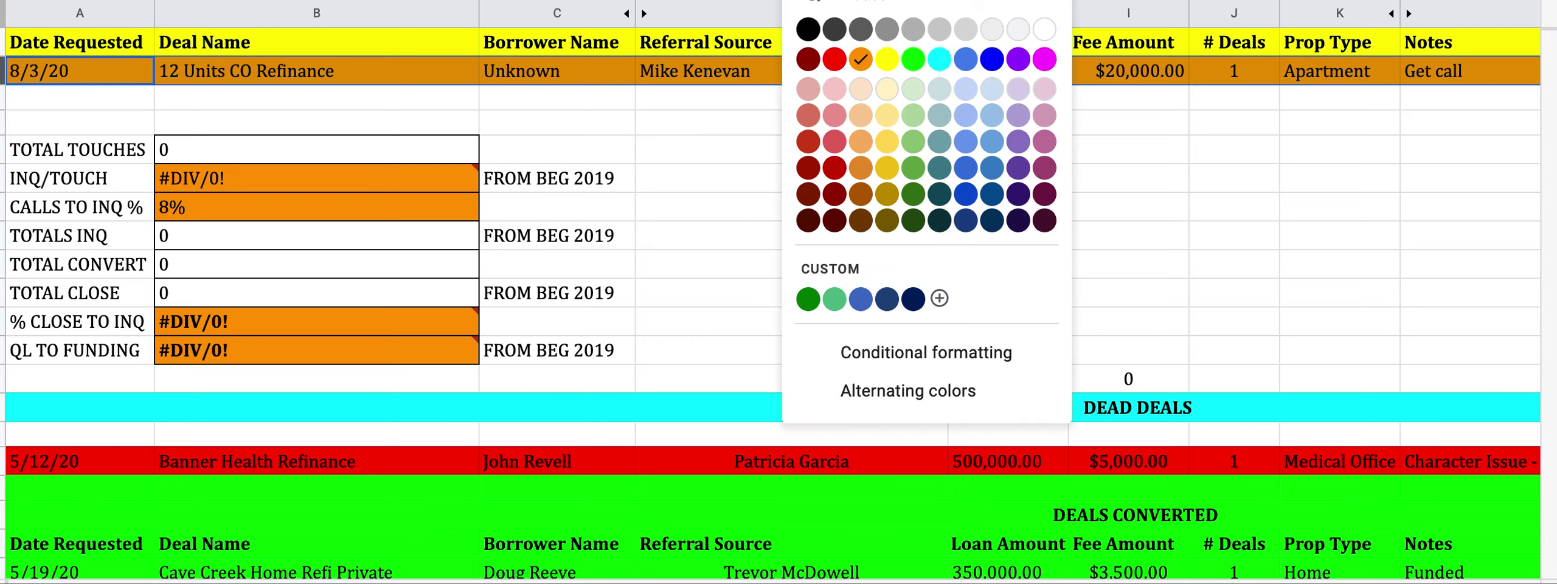
{"action": "left_click", "coordinate": [887, 59]}
Examine the Dead Deals and Deals Converted sections, including the dead deal's notes and the closing dates.
{"action": "scroll", "coordinate": [799, 130], "scroll_direction": "down", "scroll_amount": 3}
{"action": "scroll", "coordinate": [799, 138], "scroll_direction": "down", "scroll_amount": 2}
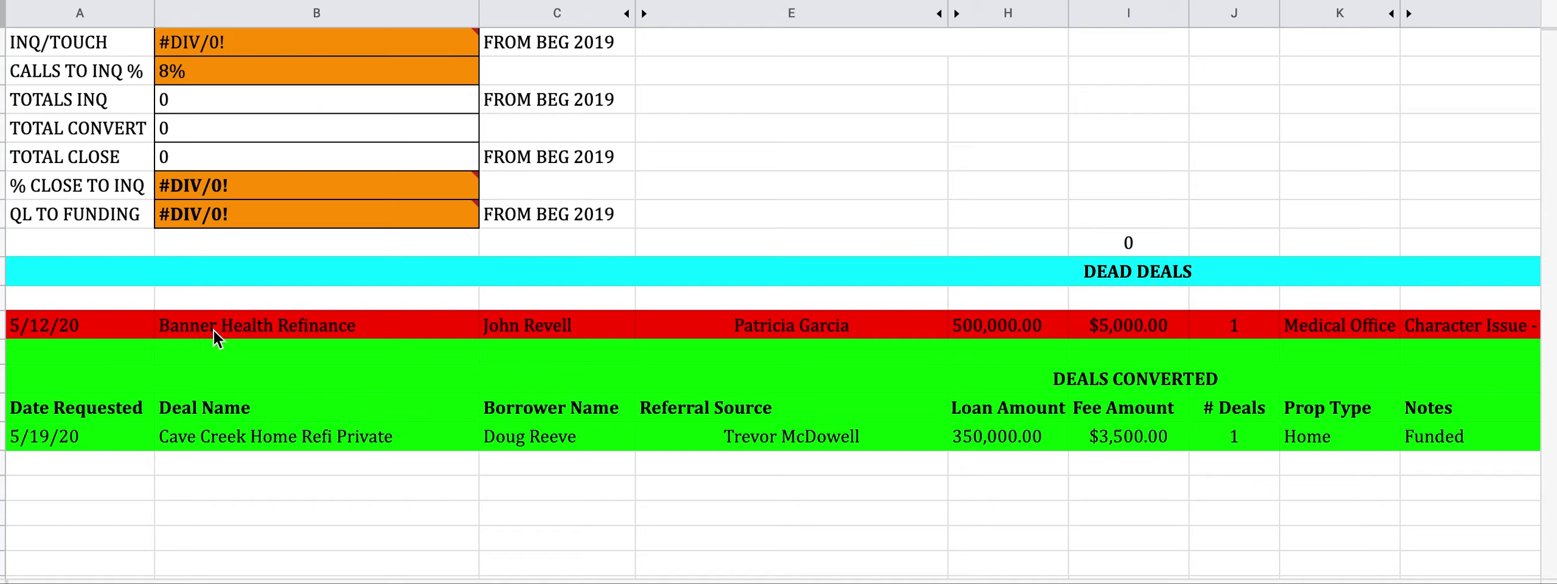
{"action": "scroll", "coordinate": [202, 330], "scroll_direction": "right", "scroll_amount": 10}
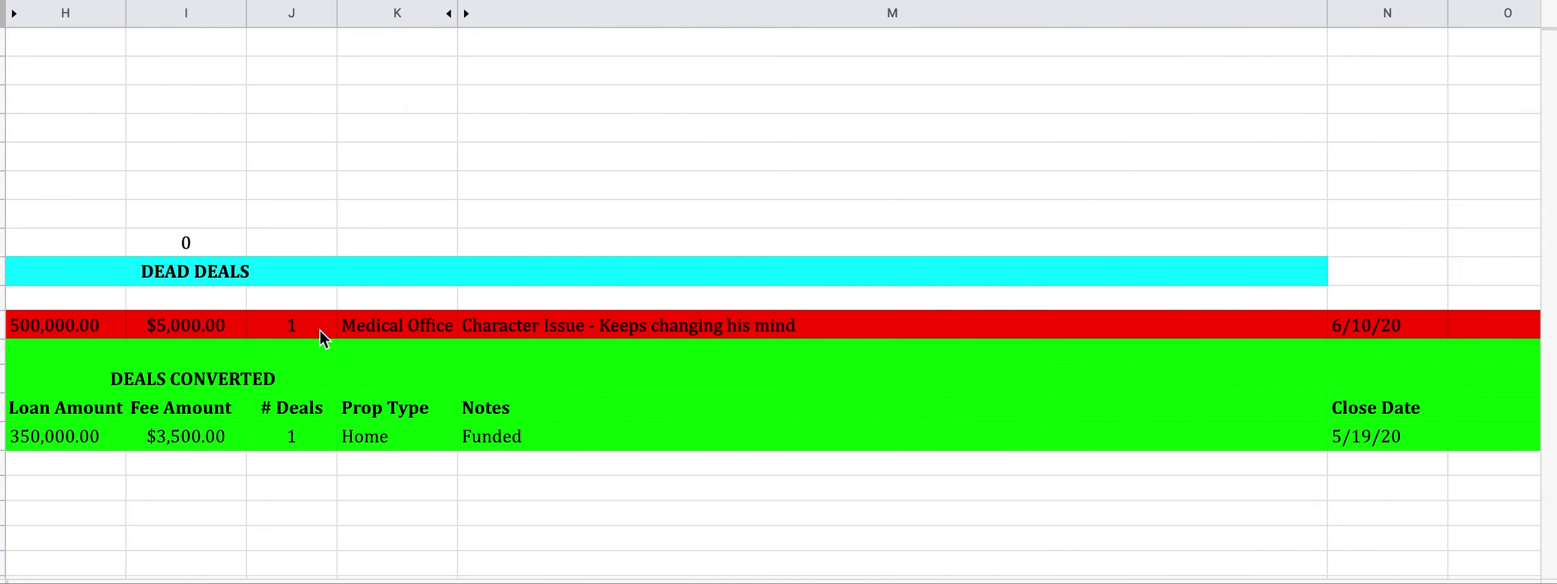
{"action": "left_click", "coordinate": [594, 329]}
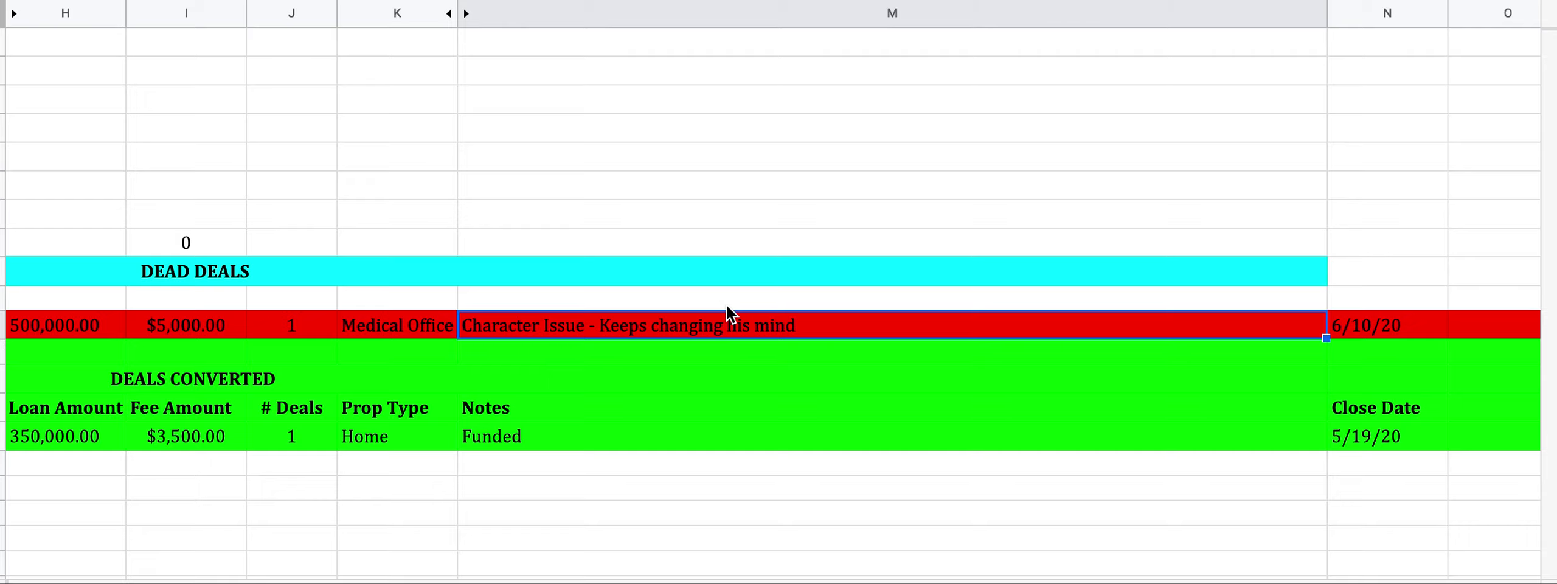
{"action": "scroll", "coordinate": [701, 339], "scroll_direction": "left", "scroll_amount": 15}
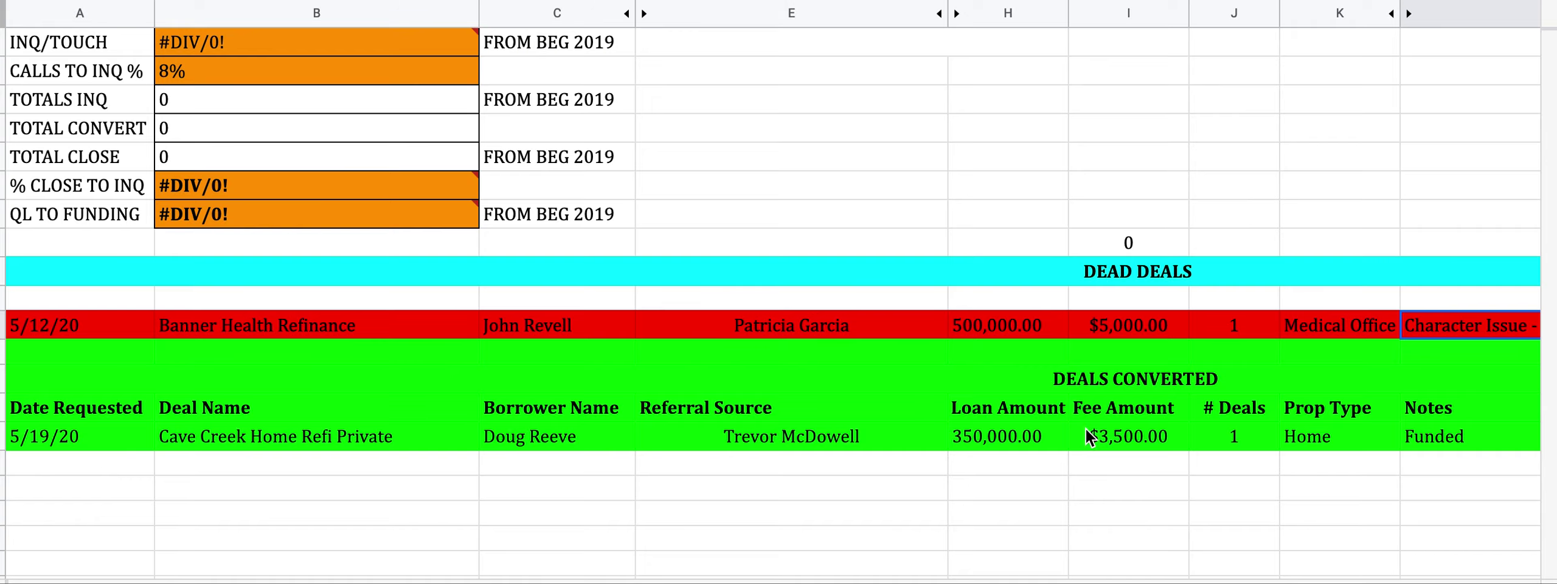
{"action": "scroll", "coordinate": [1131, 378], "scroll_direction": "down", "scroll_amount": 1}
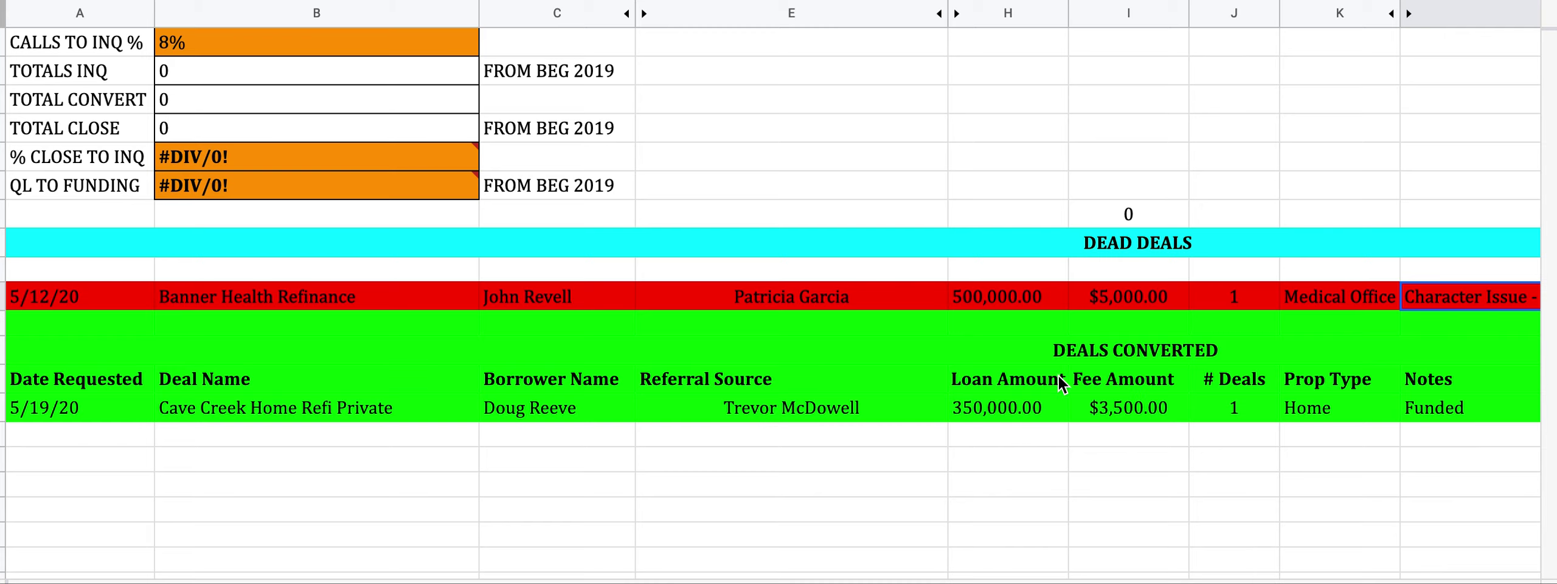
{"action": "left_click", "coordinate": [1068, 352]}
{"action": "scroll", "coordinate": [913, 274], "scroll_direction": "up", "scroll_amount": 5}
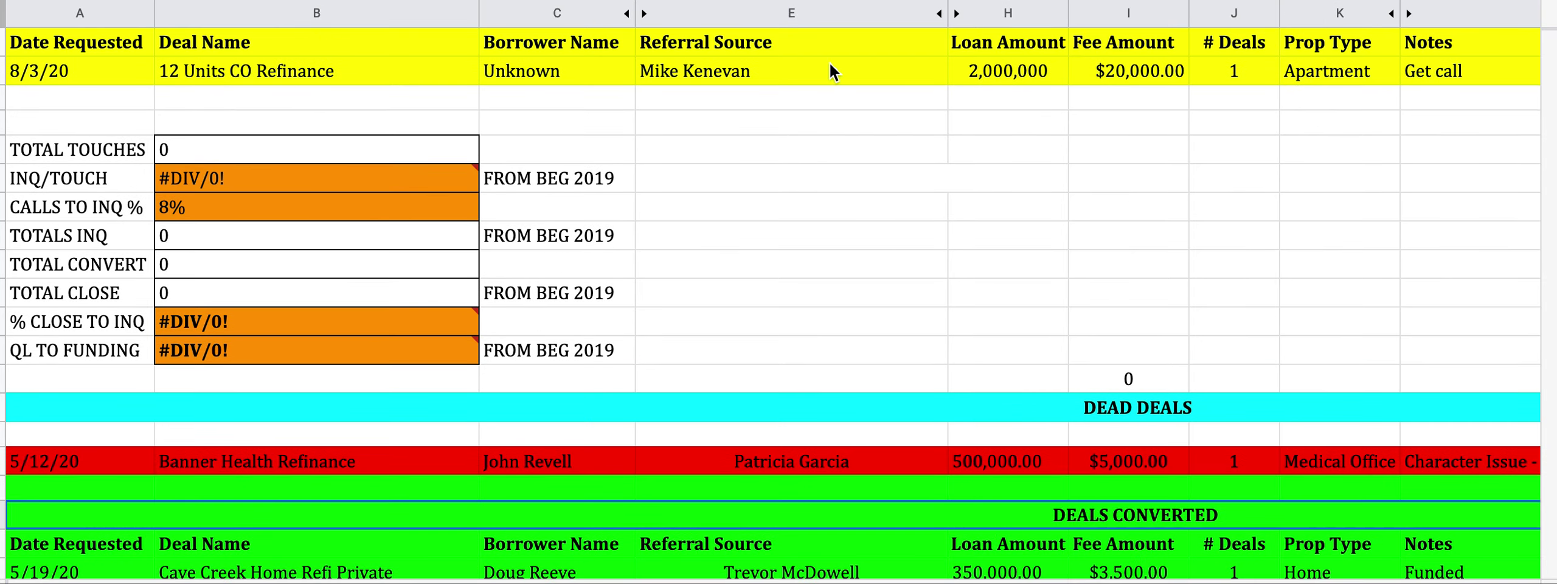
{"action": "scroll", "coordinate": [921, 283], "scroll_direction": "down", "scroll_amount": 5}
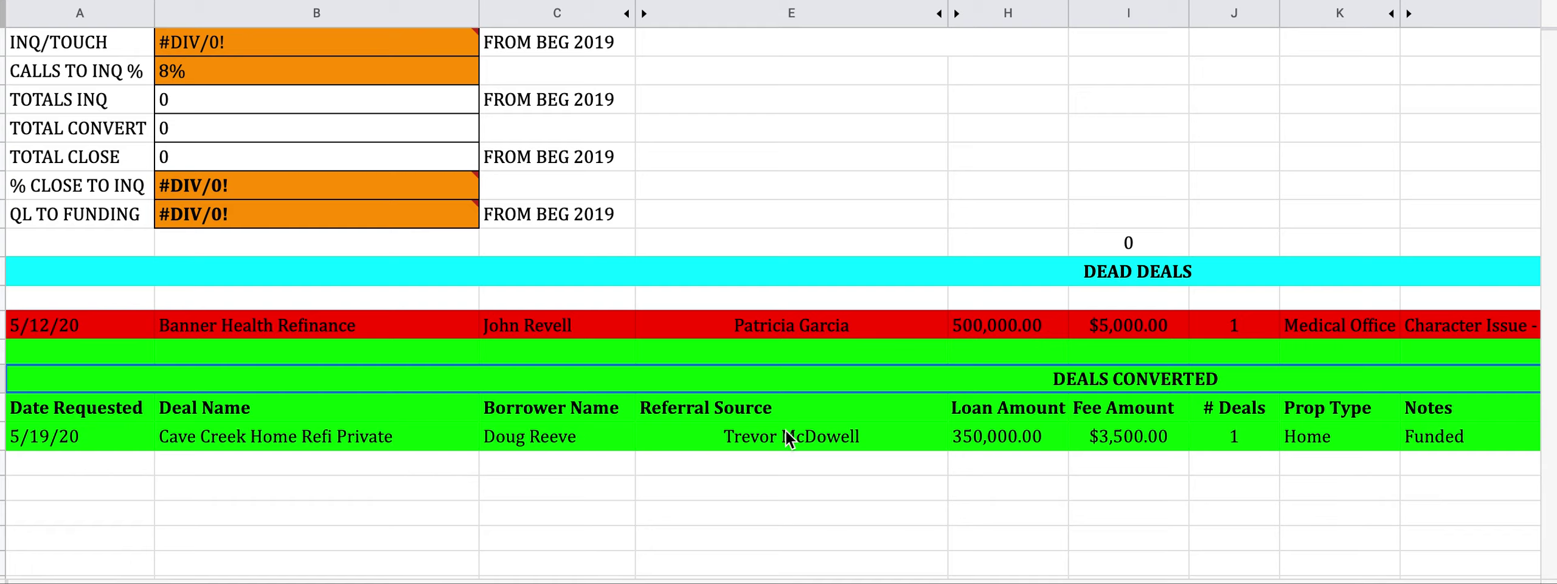
{"action": "scroll", "coordinate": [785, 431], "scroll_direction": "up", "scroll_amount": 4}
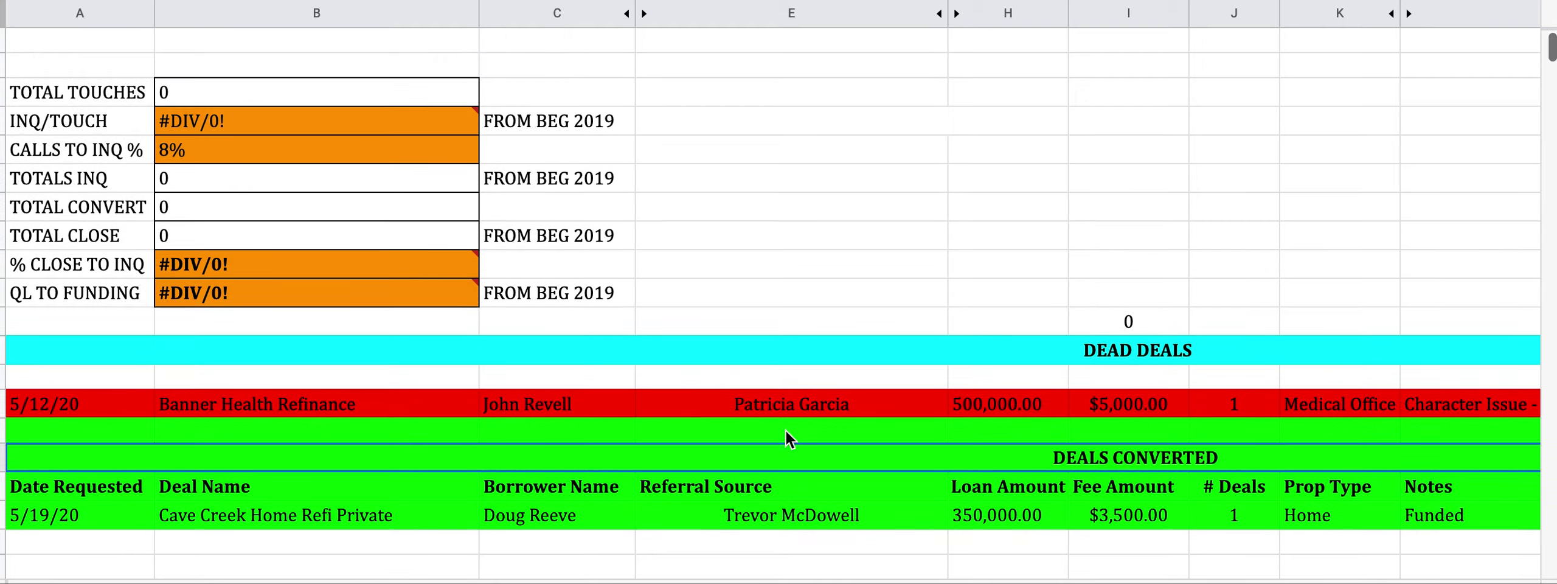
{"action": "scroll", "coordinate": [785, 433], "scroll_direction": "up", "scroll_amount": 1}
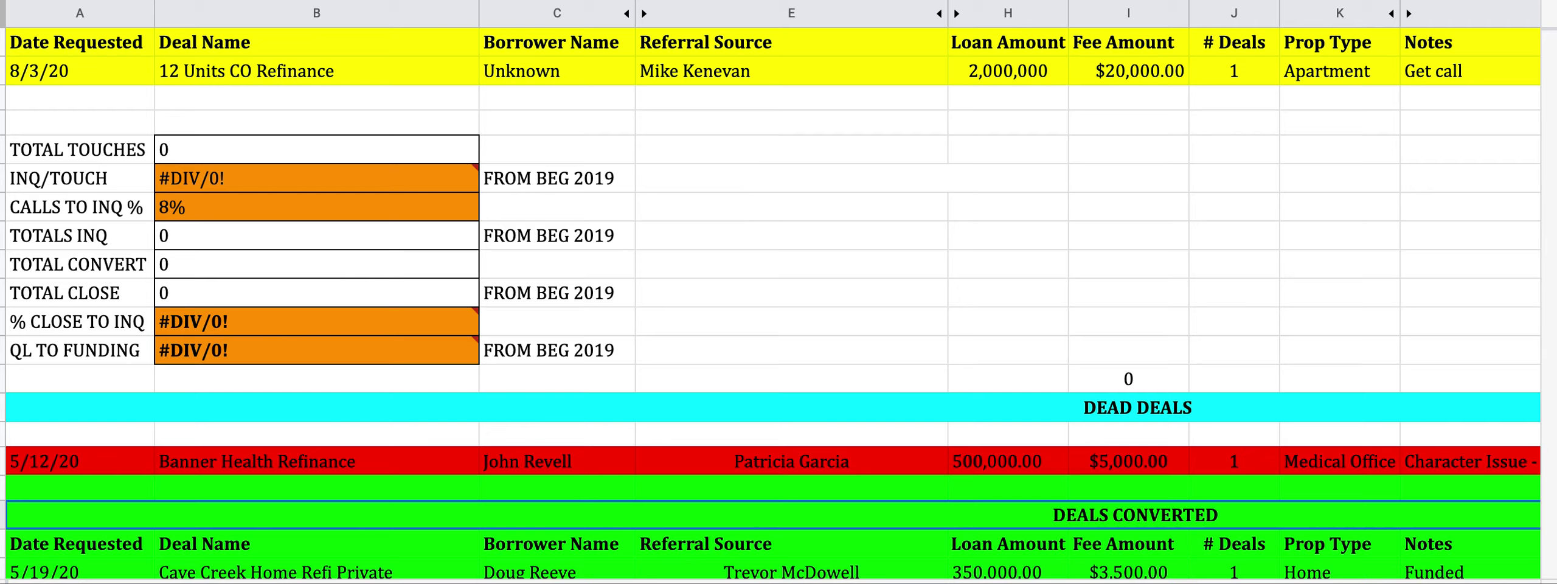
{"action": "left_click", "coordinate": [707, 247]}
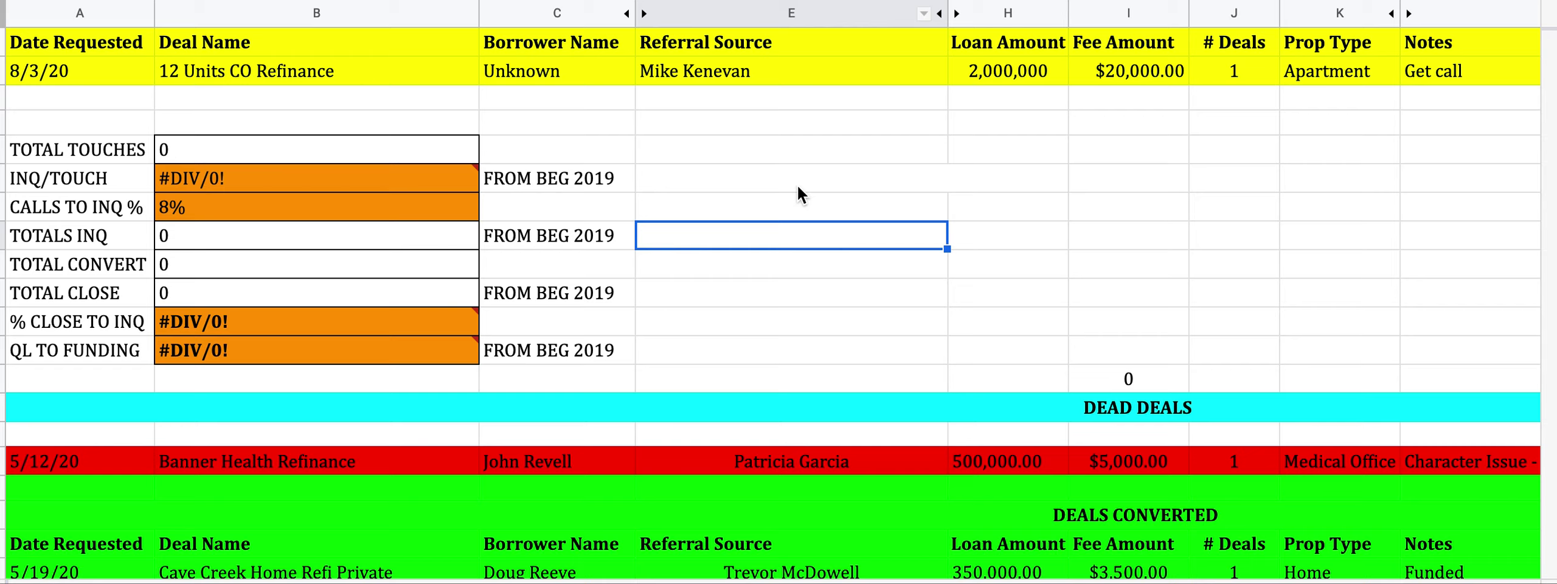
{"action": "right_click", "coordinate": [842, 428]}
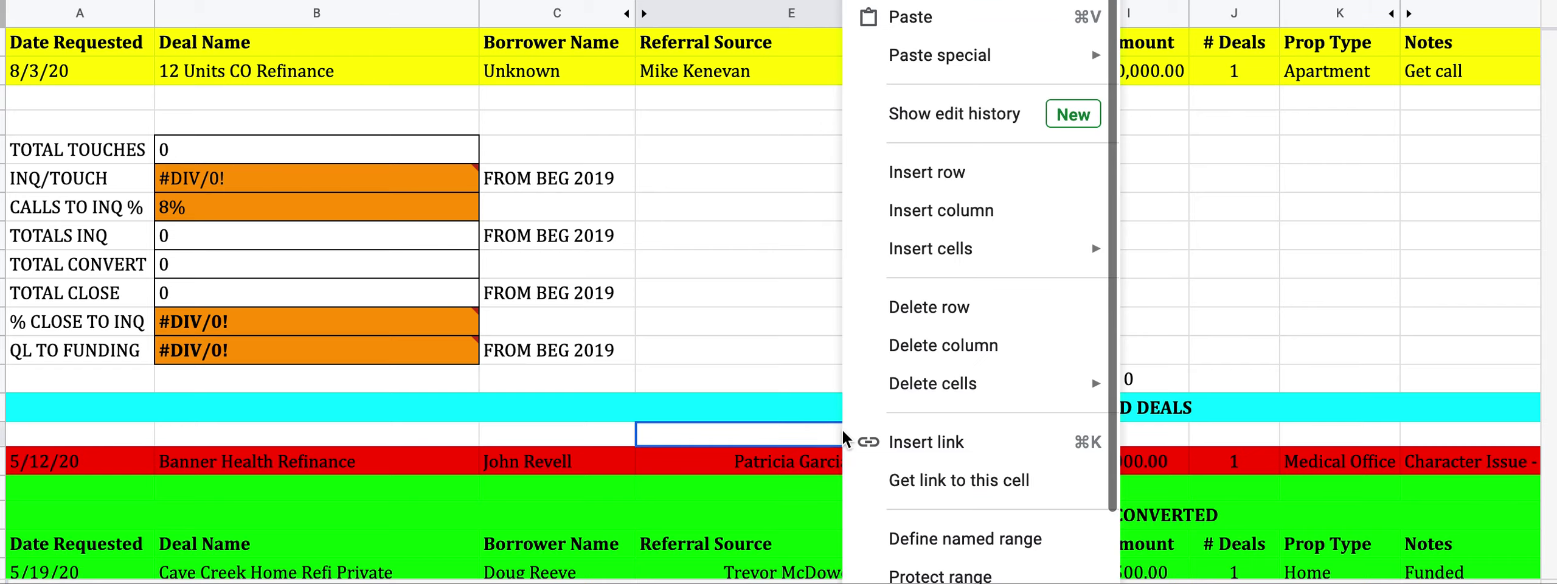
{"action": "left_click", "coordinate": [819, 275]}
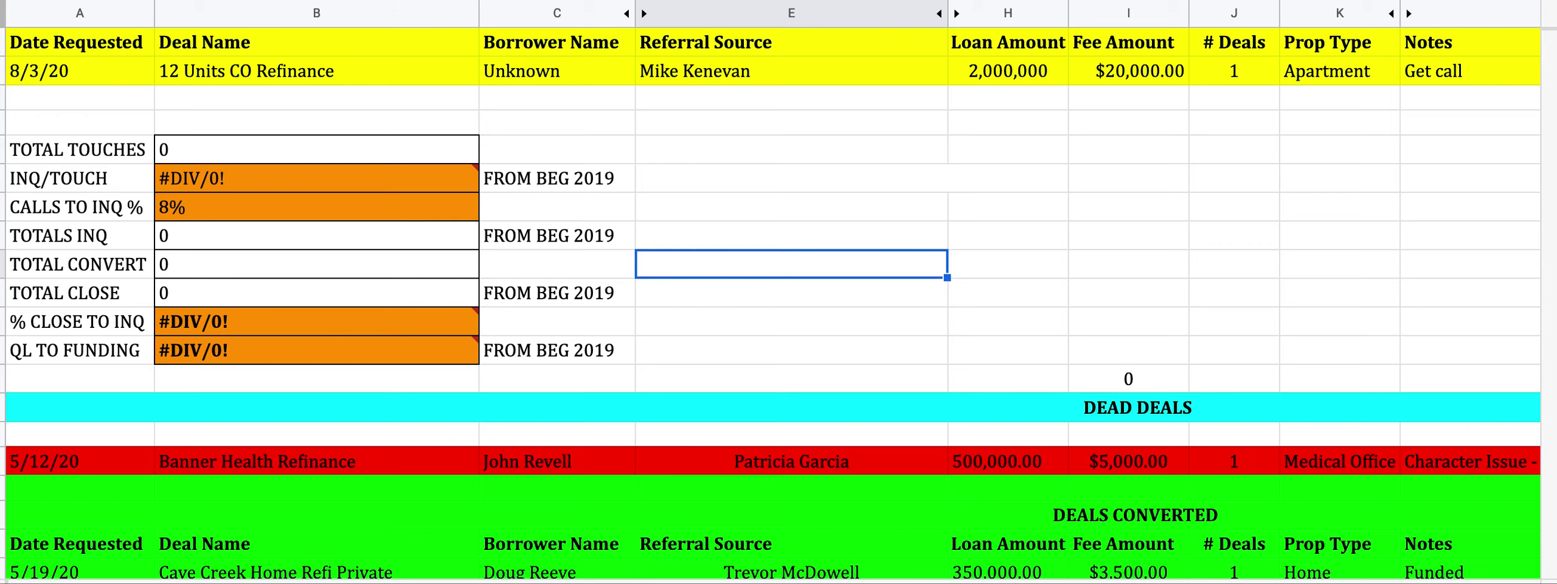
Try to start a new screen recording in QuickTime Player, and dismiss the file selection dialog without opening anything.
{"action": "right_click", "coordinate": [1337, 580]}
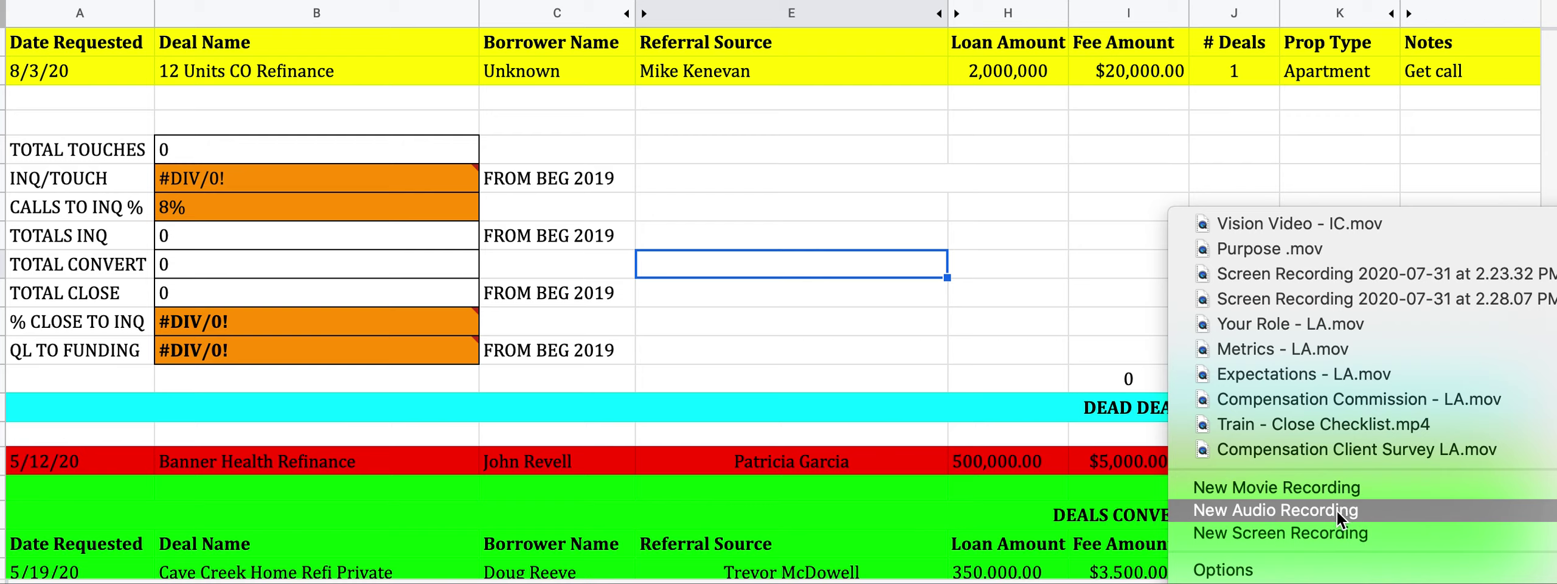
{"action": "left_click", "coordinate": [1335, 533]}
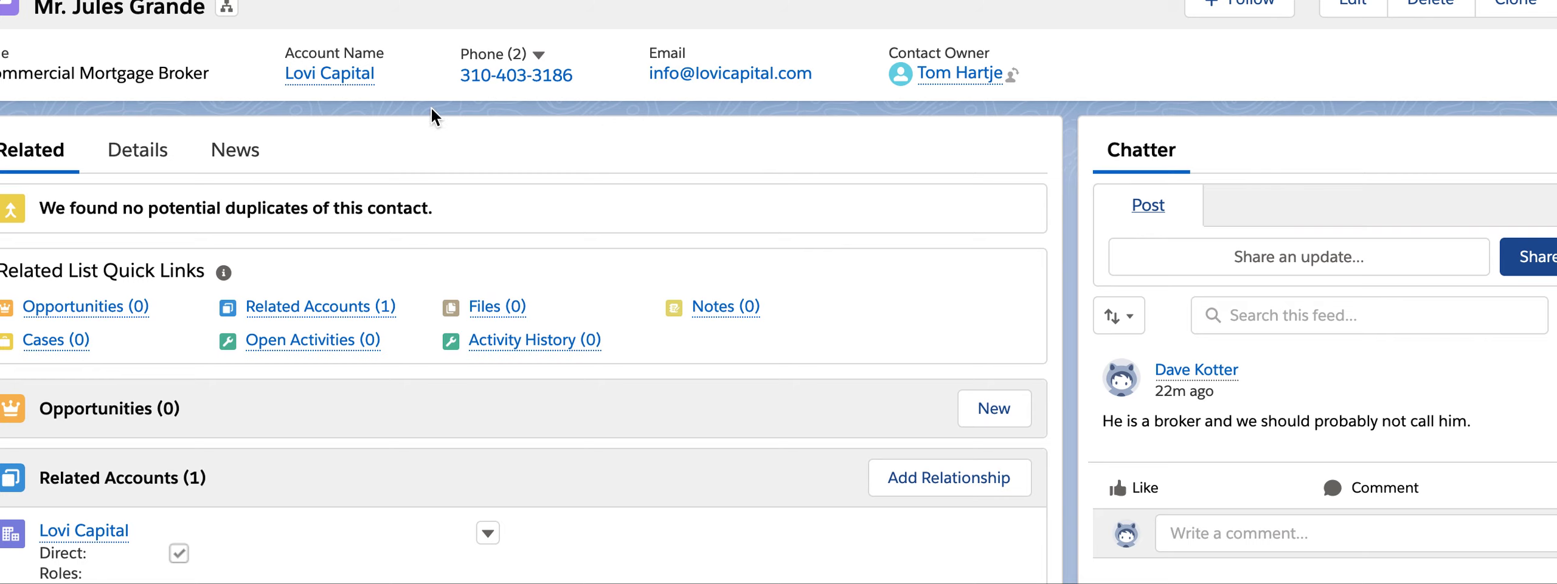
{"action": "key", "text": "super+Tab"}
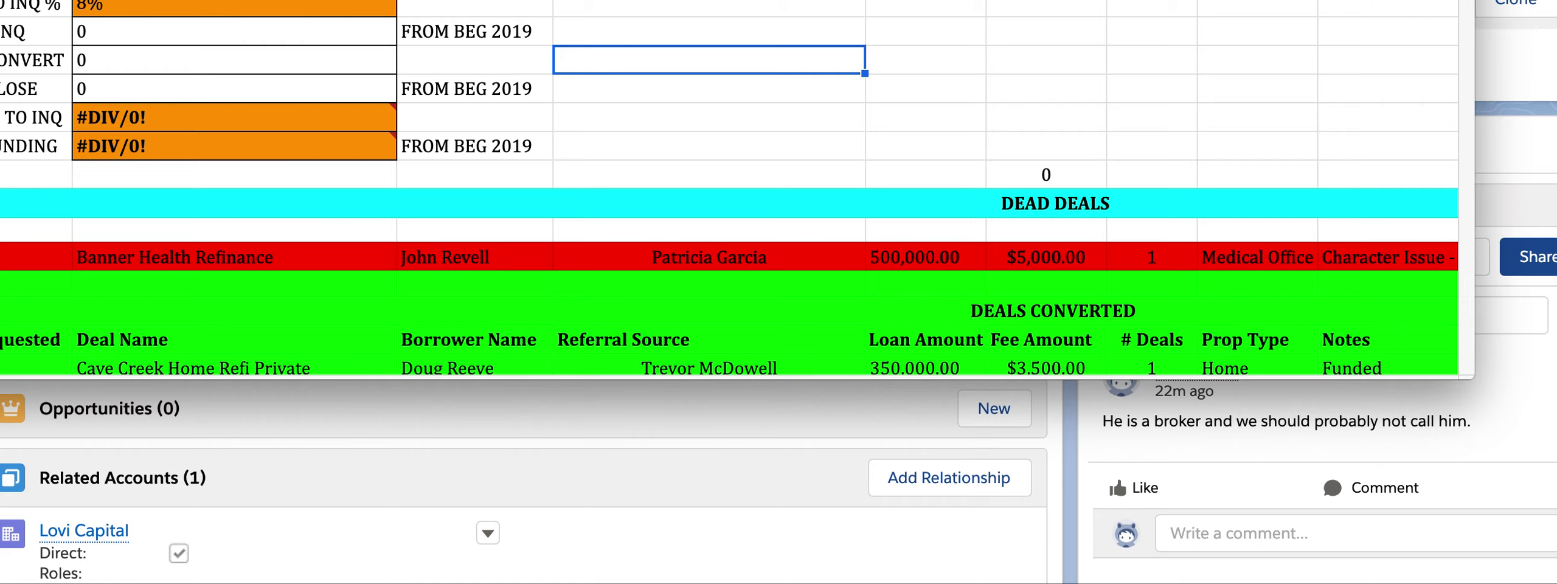
{"action": "key", "text": "super+o"}
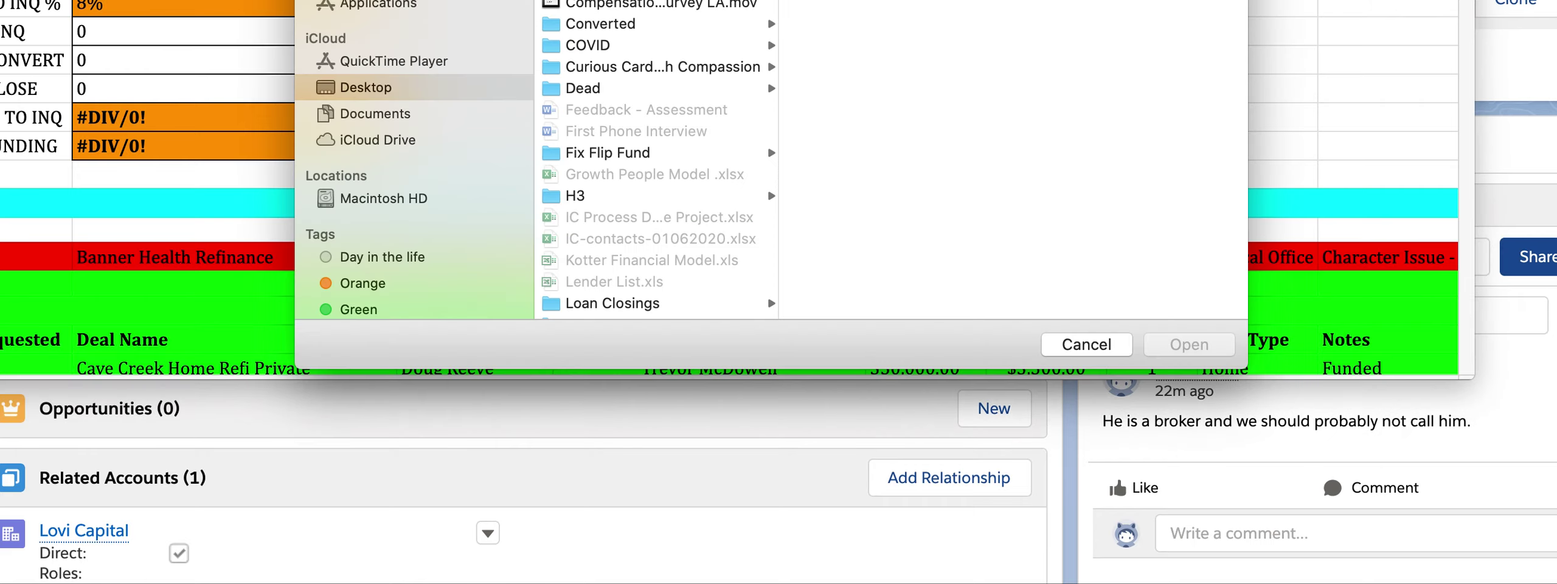
{"action": "left_click", "coordinate": [1086, 345]}
Start a new screen recording in QuickTime Player and set the capture save location to Desktop.
{"action": "right_click", "coordinate": [1289, 581]}
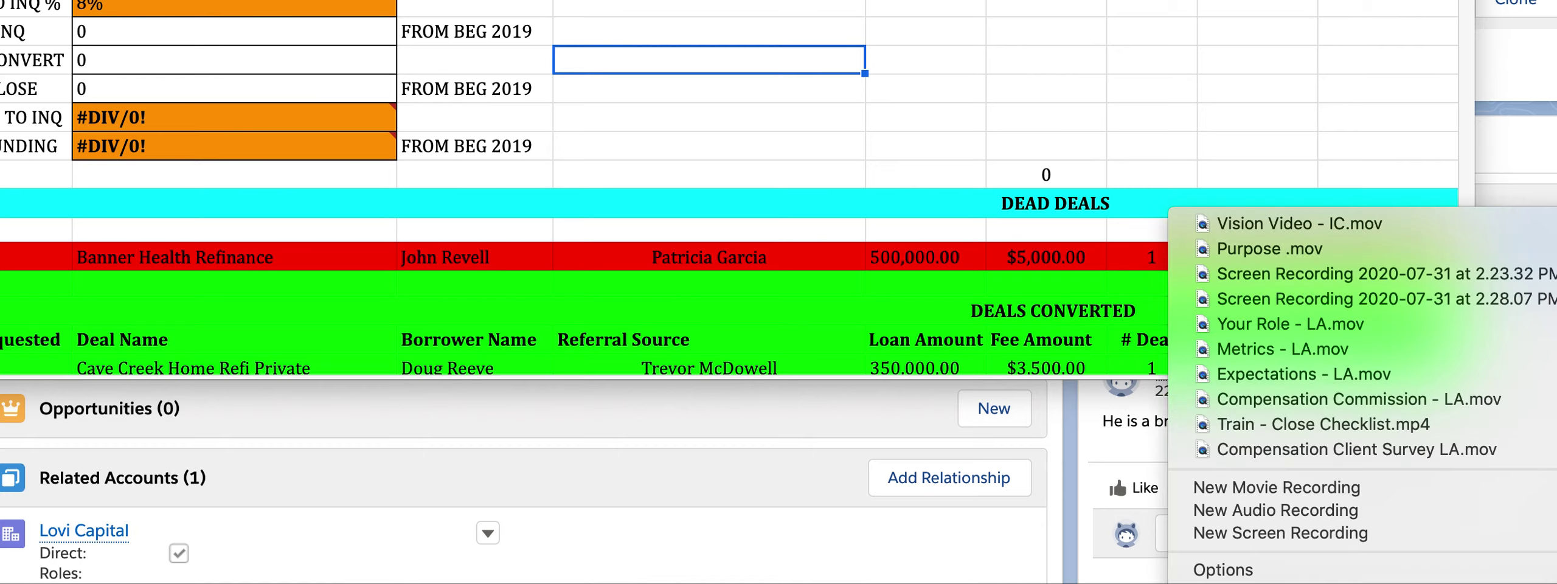
{"action": "left_click", "coordinate": [1296, 533]}
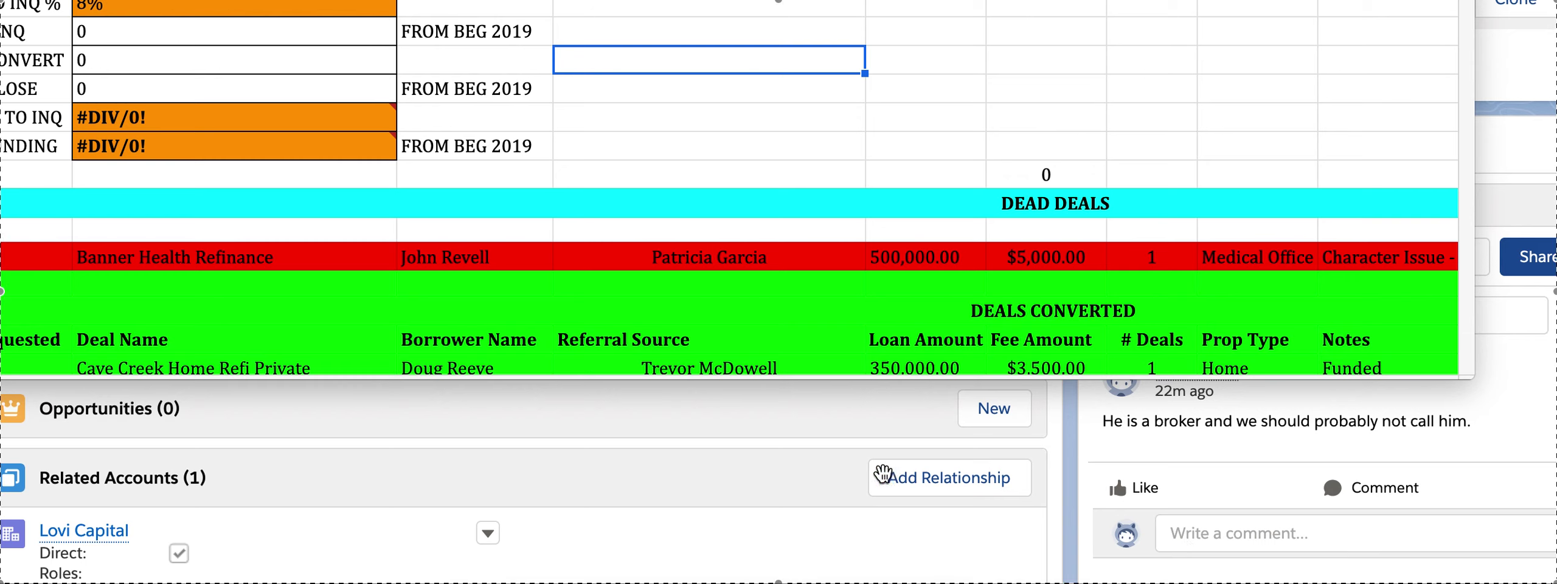
{"action": "left_click", "coordinate": [900, 583]}
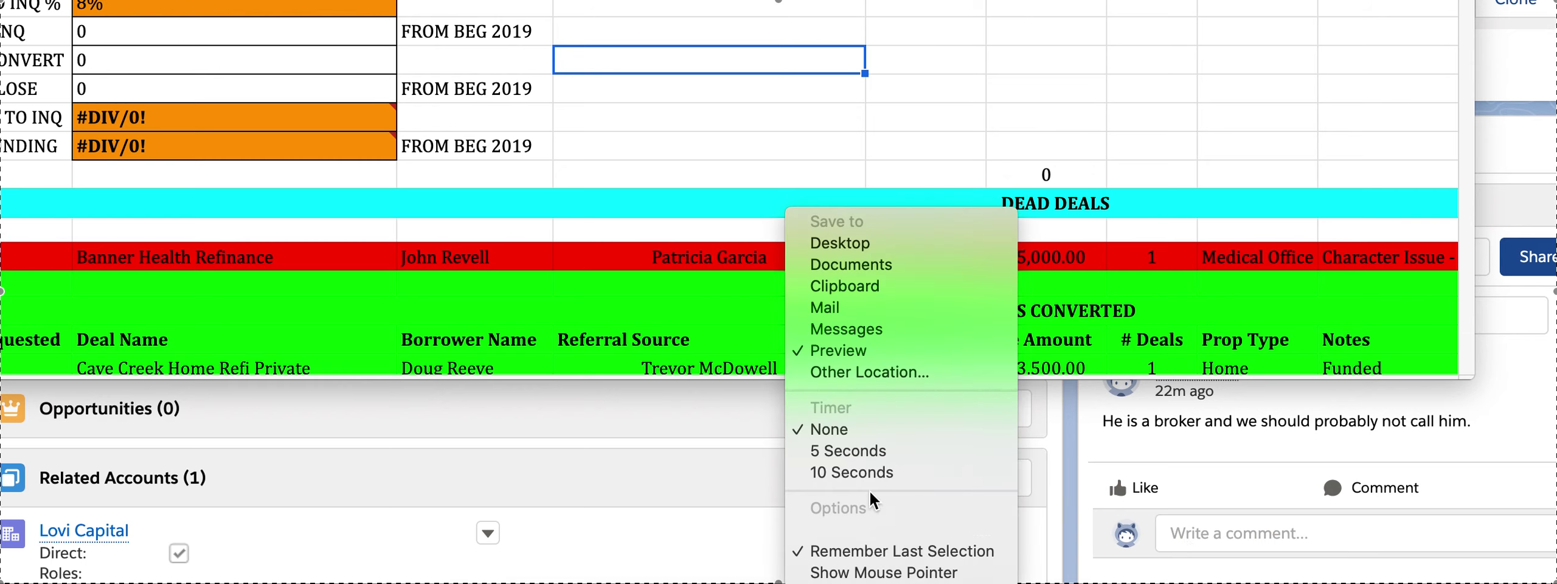
{"action": "left_click", "coordinate": [860, 244]}
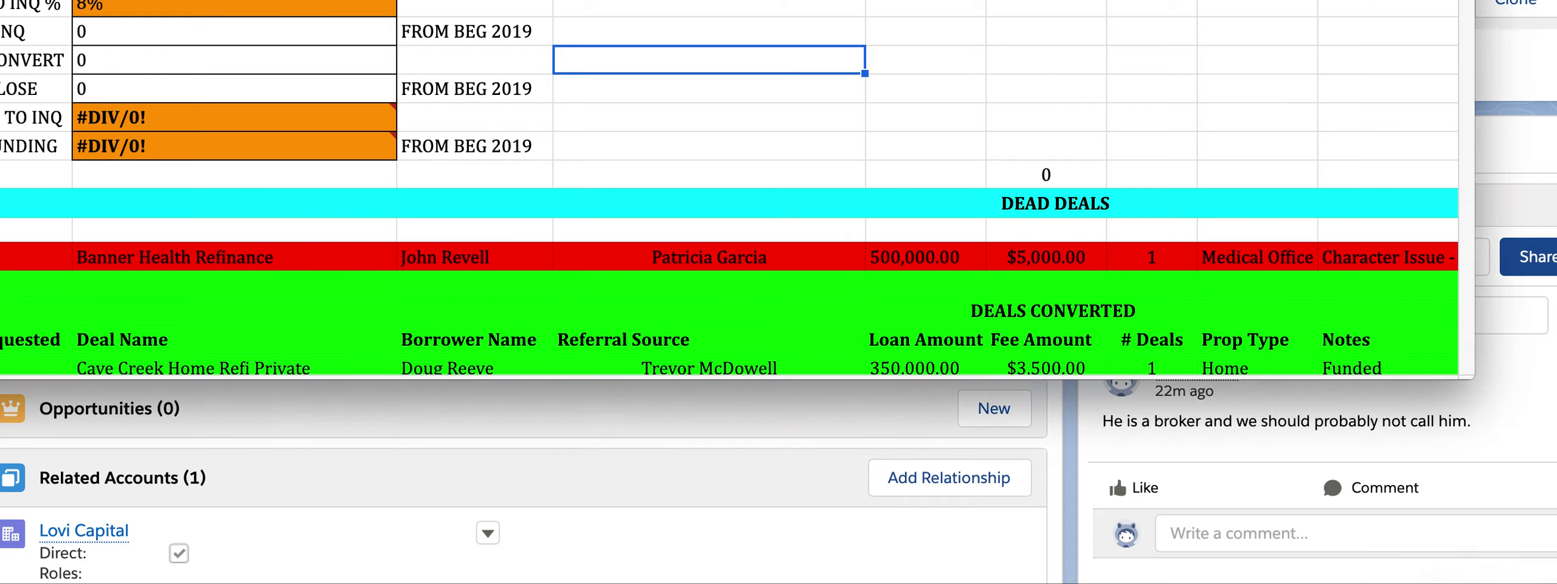
Try to close the unsaved PNG capture, and cancel the prompt to save it to the Desktop.
{"action": "key", "text": "super+w"}
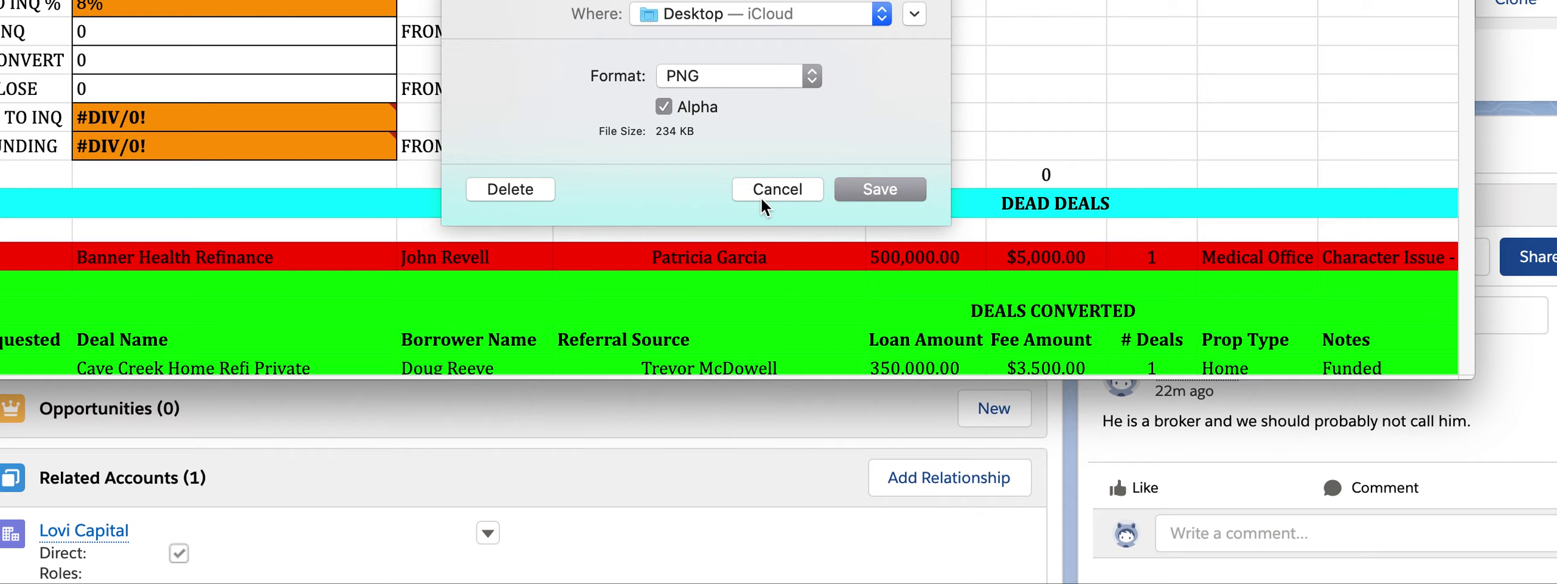
{"action": "left_click", "coordinate": [804, 190]}
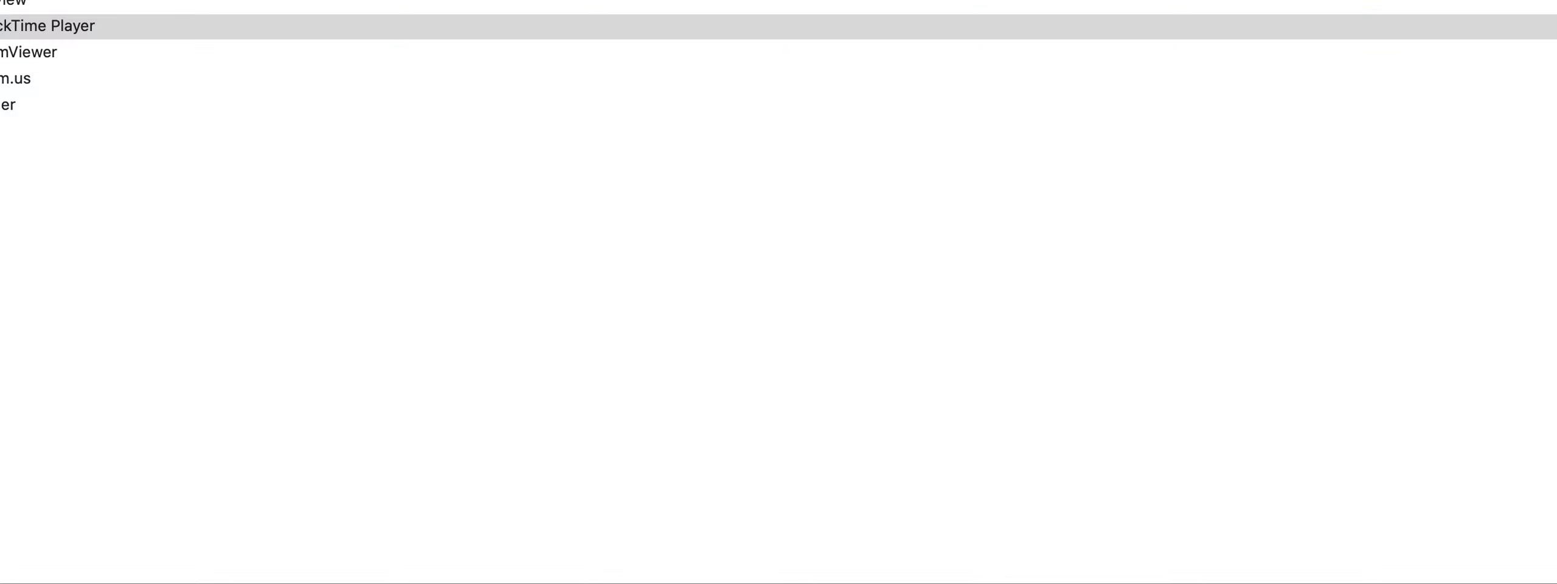
{"action": "key", "text": "Delete"}
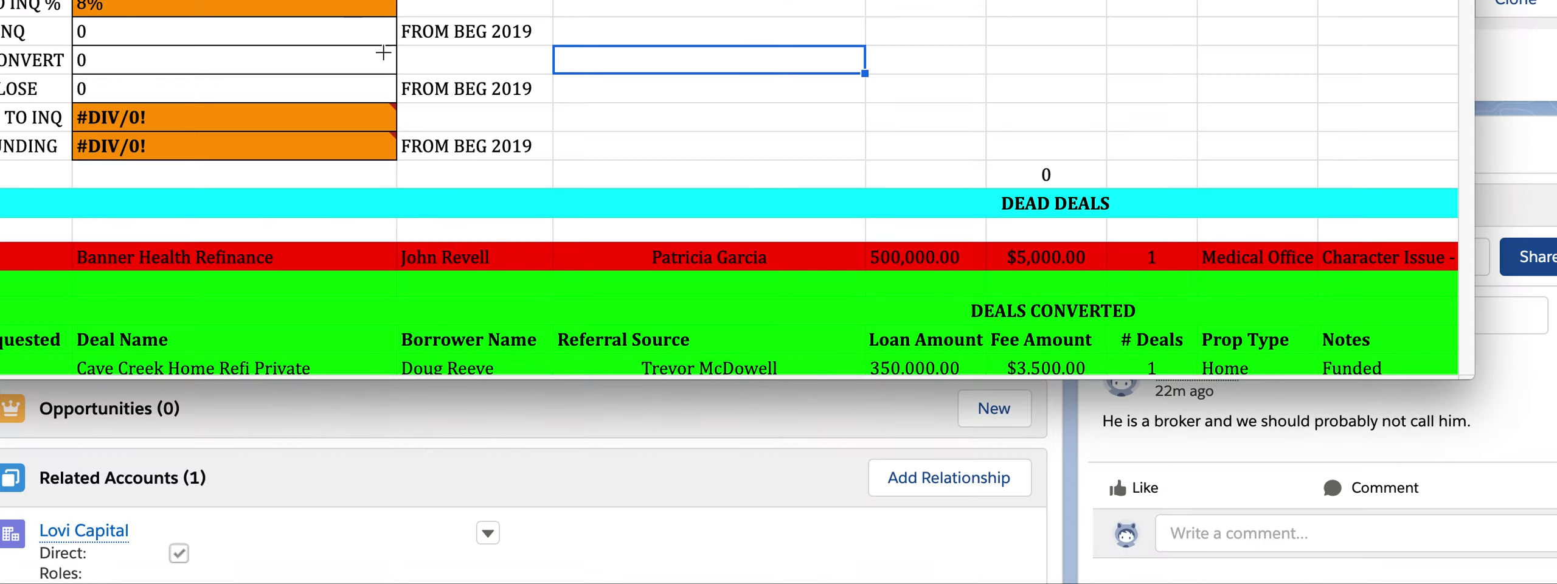